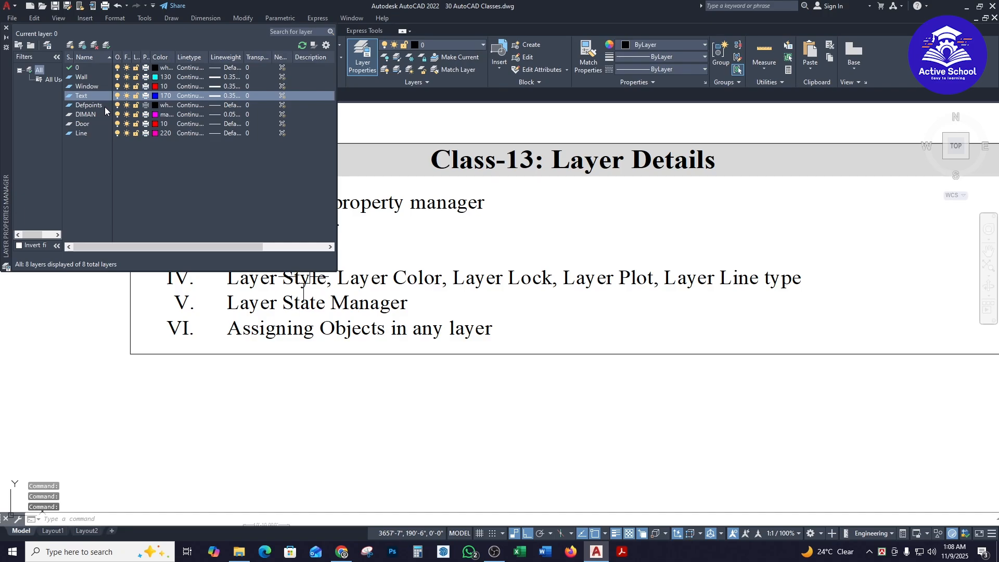
Try to delete the Door layer.
click(96, 126)
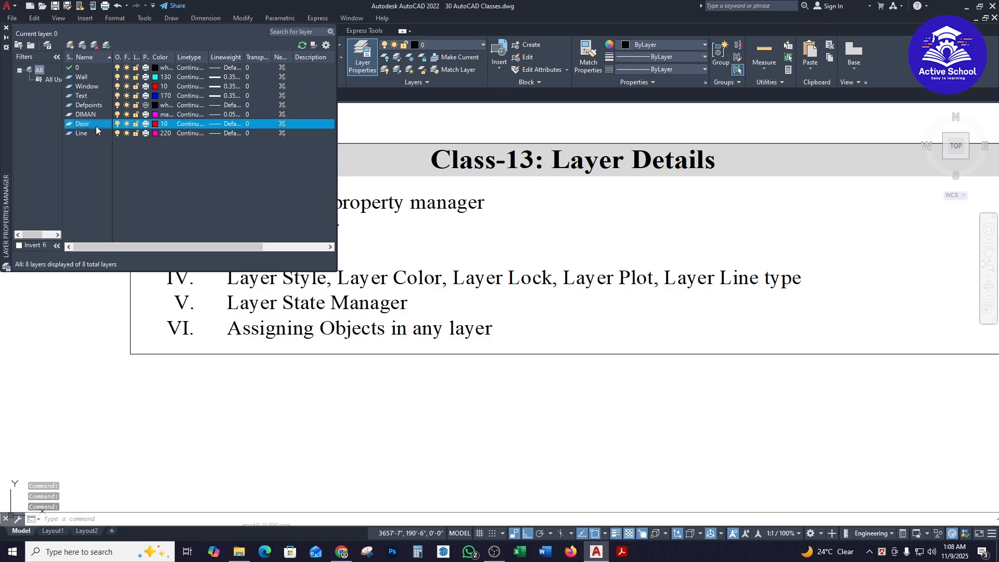
click(94, 45)
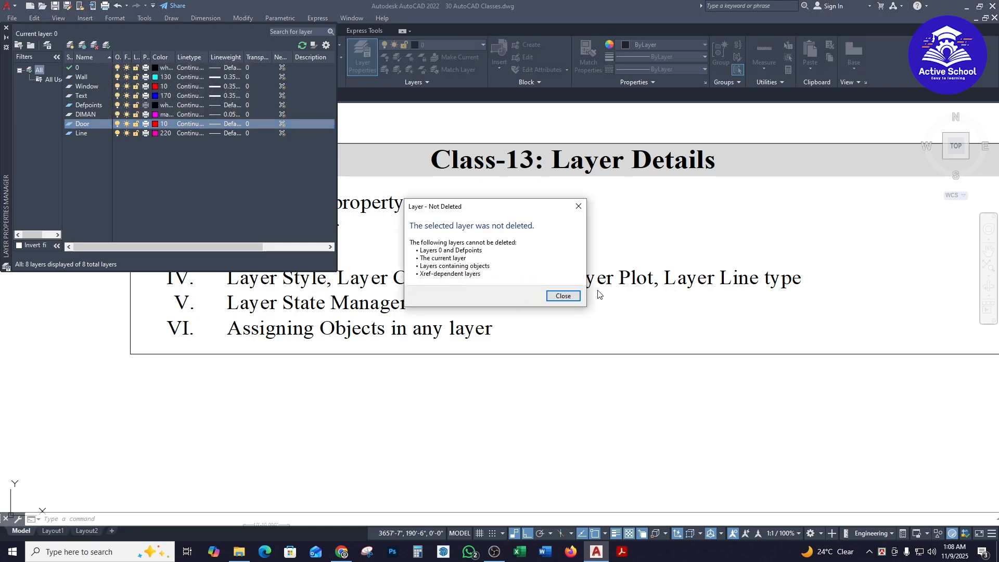
click(563, 296)
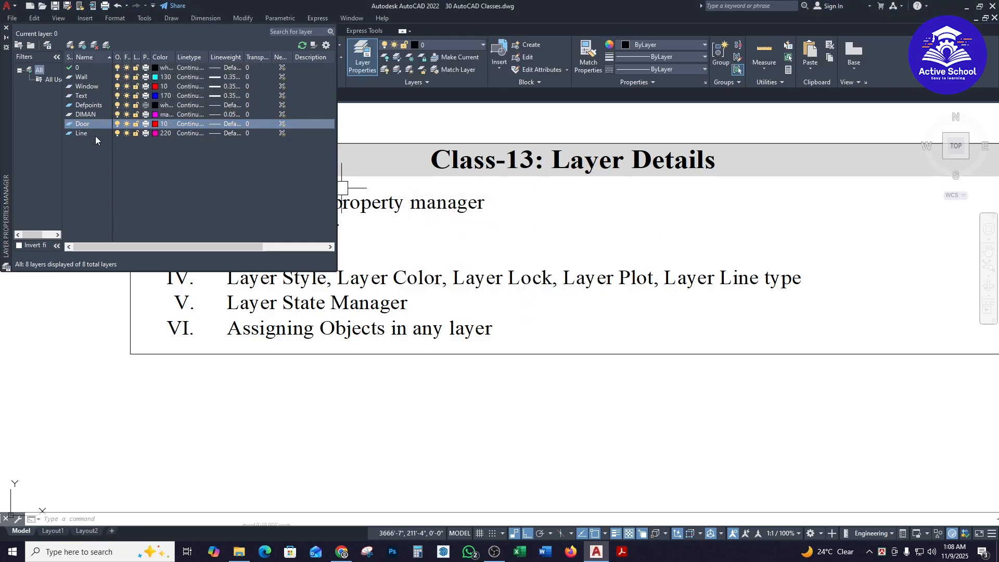
Delete the existing Text layer and create a new layer named Text with index color 170.
click(95, 97)
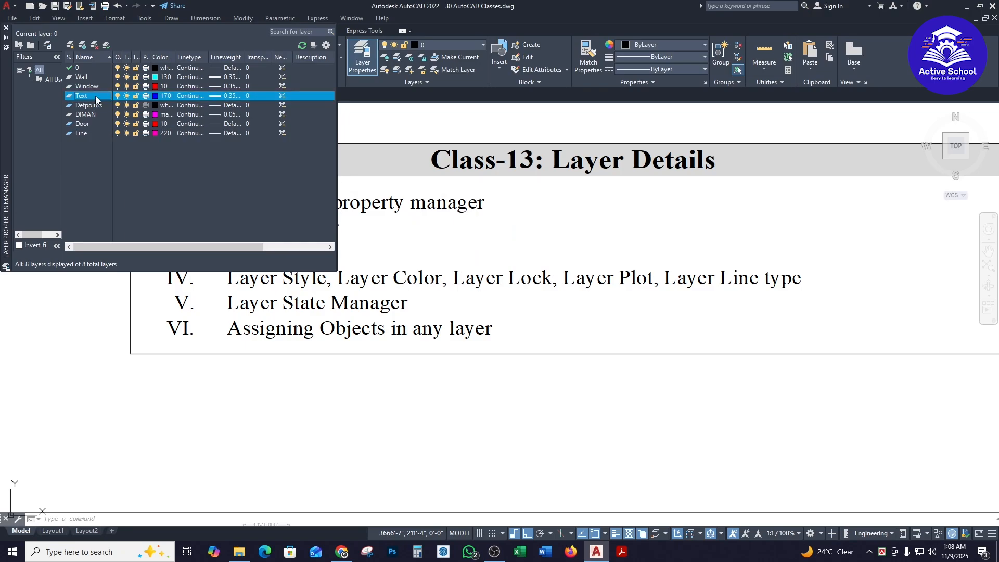
click(95, 47)
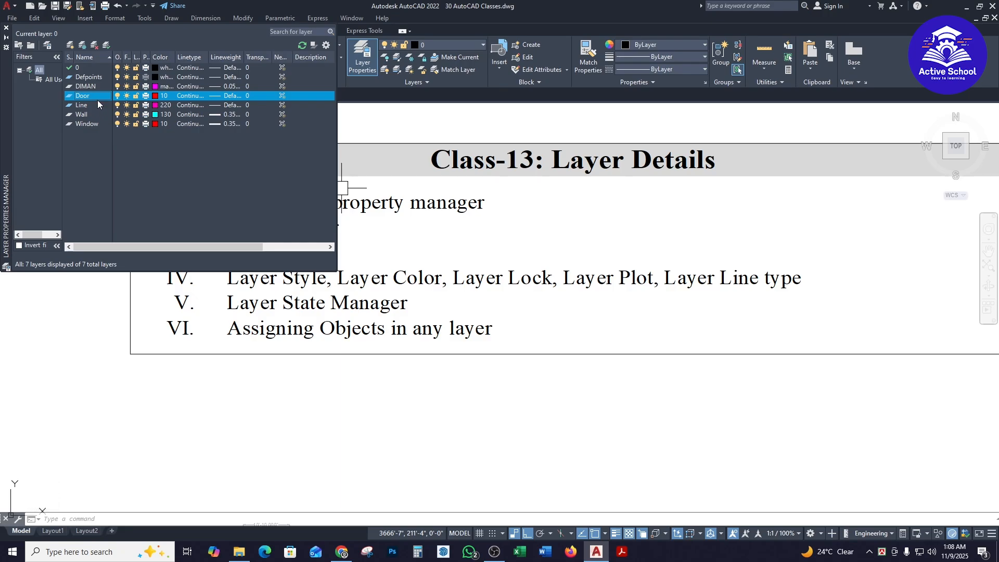
click(70, 47)
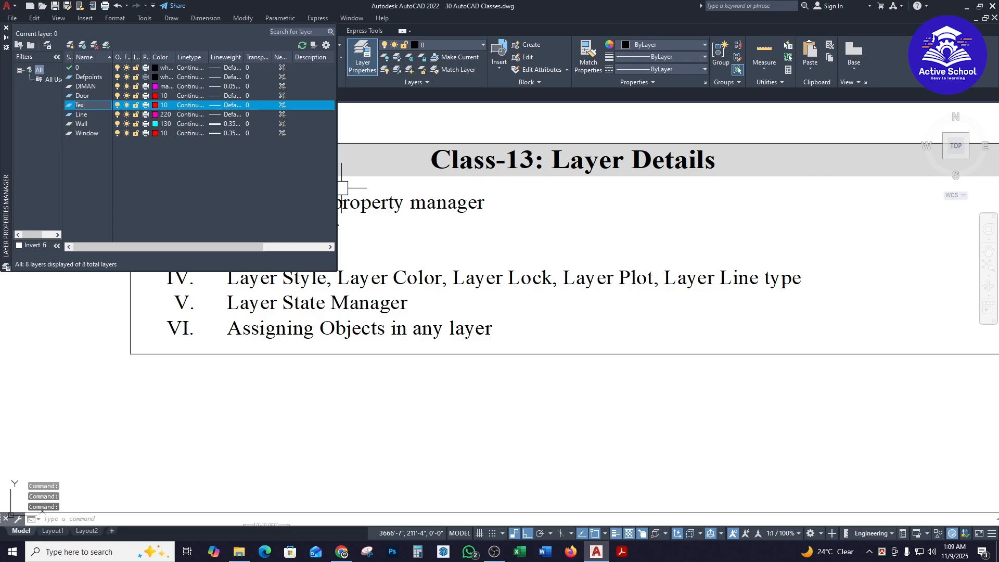
click(155, 105)
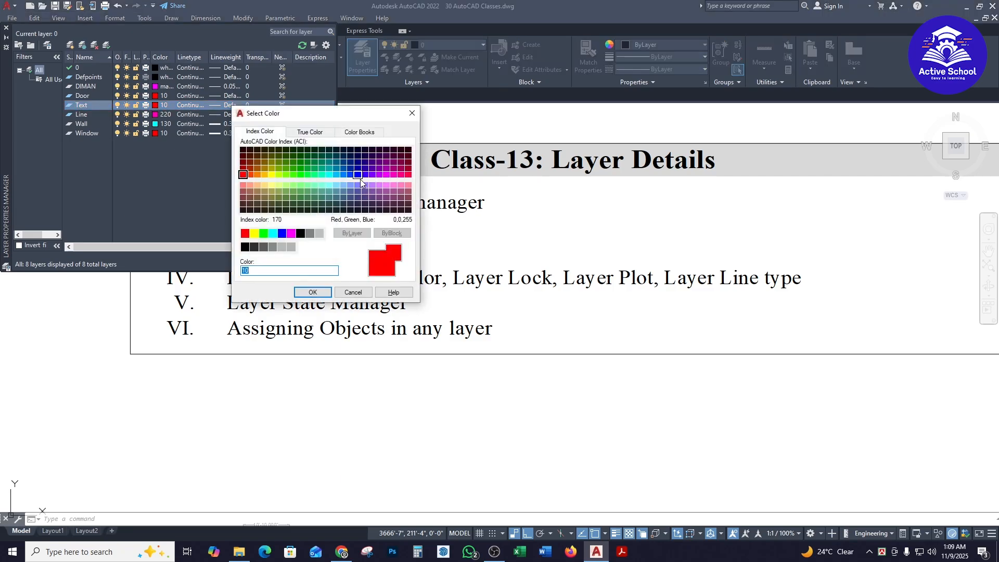
click(357, 174)
click(313, 291)
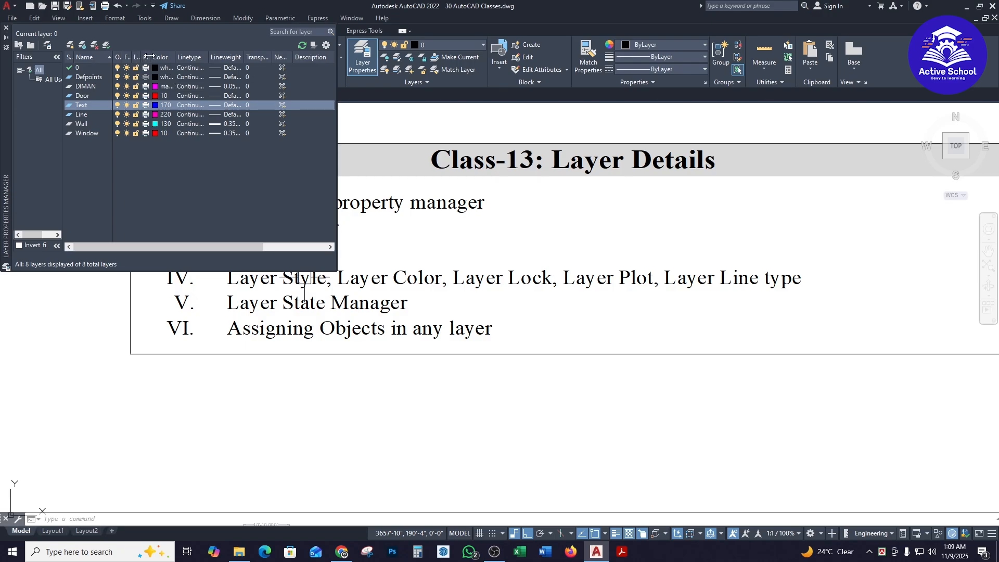
Widen the Plot column and enlarge the layer manager so that all layer properties fit.
drag(151, 56, 173, 57)
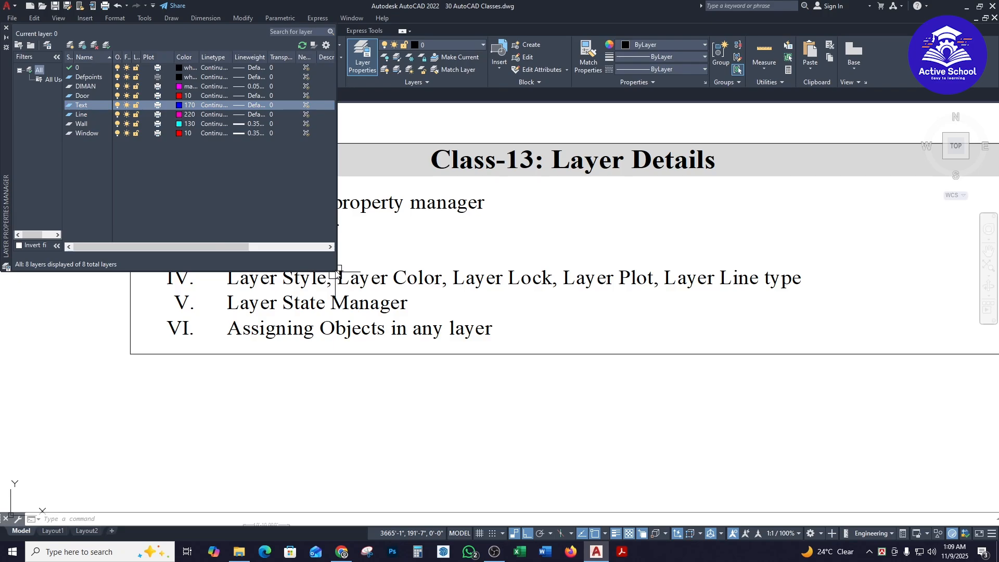
drag(337, 269, 499, 361)
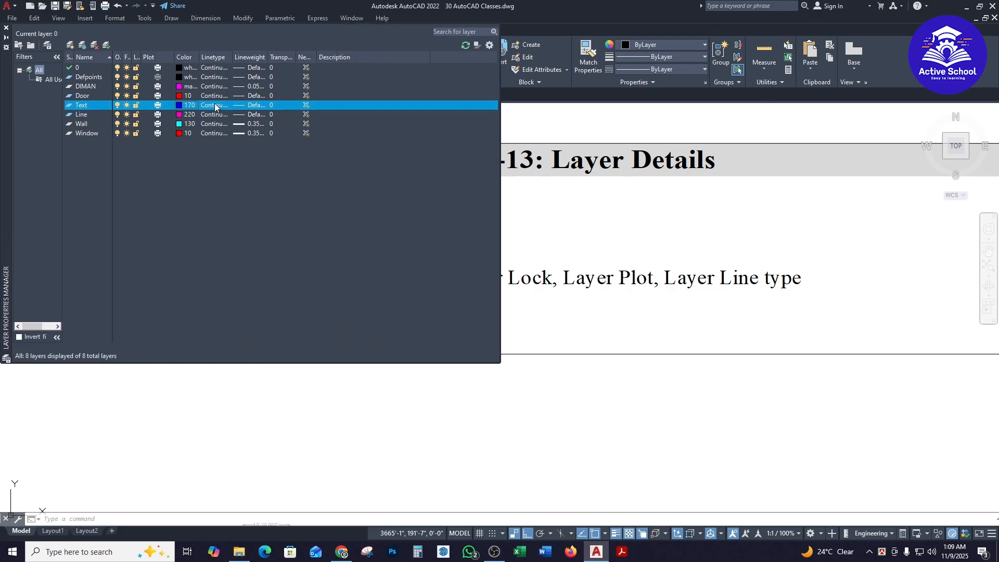
Turn off plotting for the Text, Line, Wall, Window, Door, DIMAN and 0 layers.
click(157, 105)
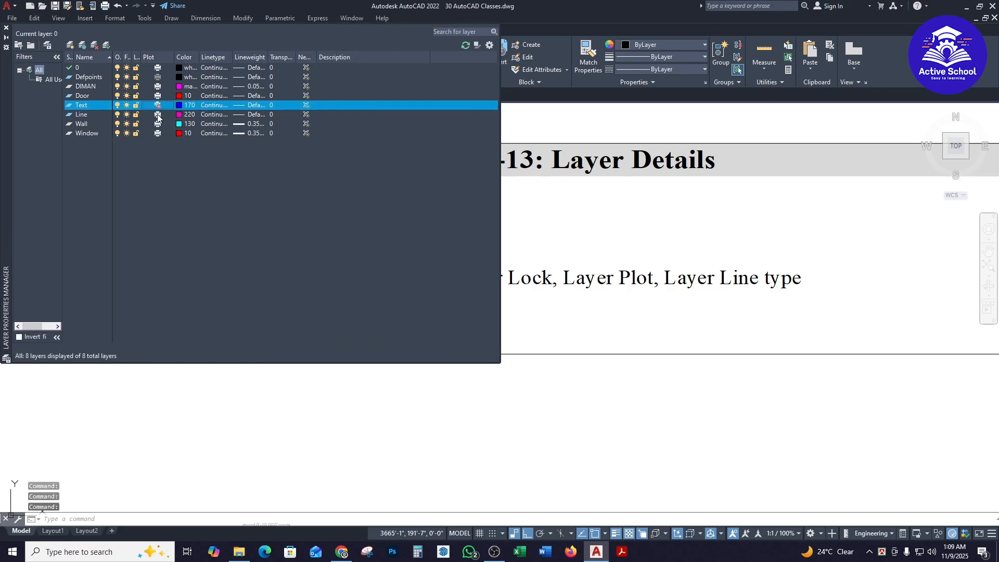
click(157, 114)
click(158, 124)
click(158, 133)
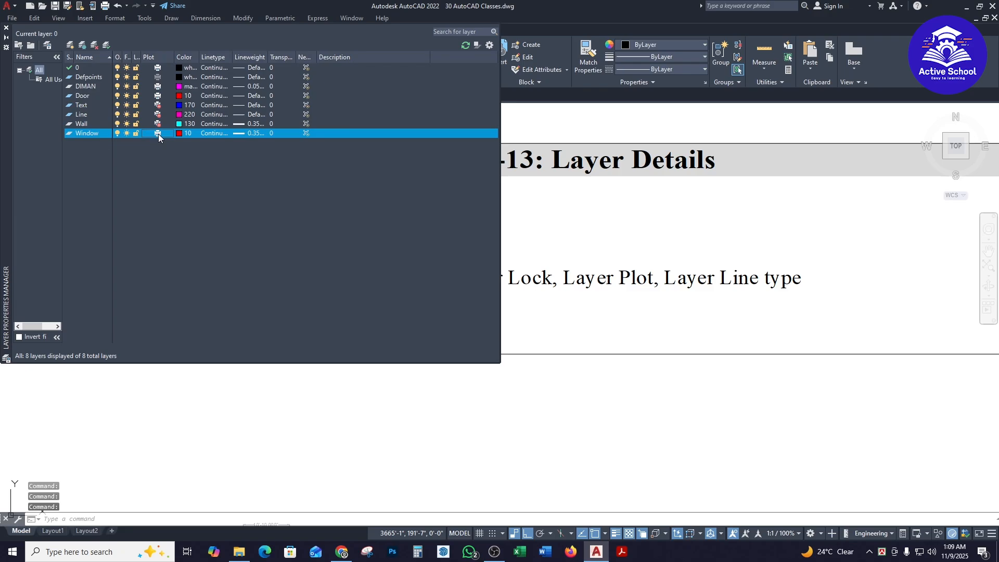
click(158, 97)
click(158, 87)
click(158, 67)
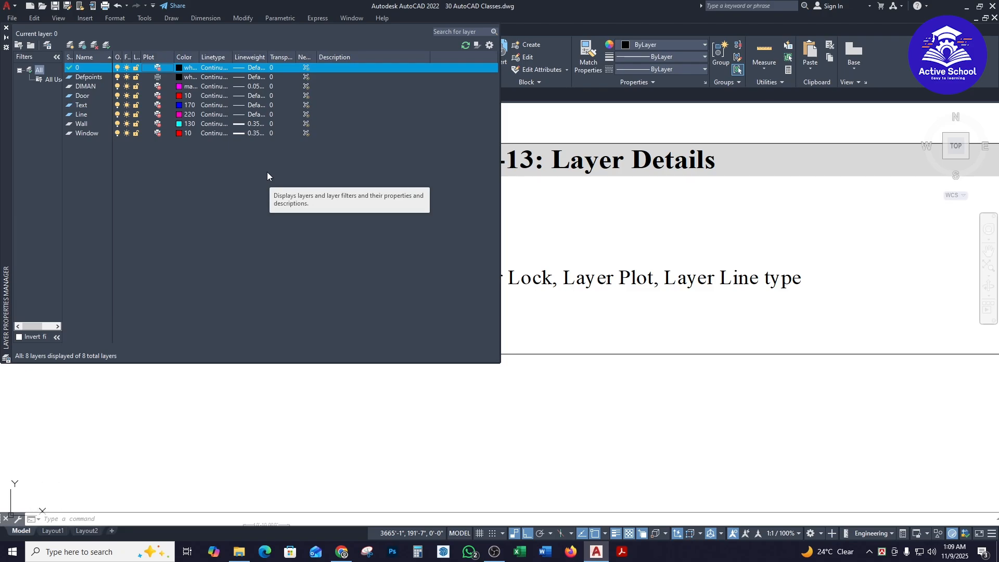
Turn plotting back on for the DIMAN, Door, Text, Line, Window and Wall layers.
click(158, 87)
click(157, 97)
click(158, 106)
click(157, 115)
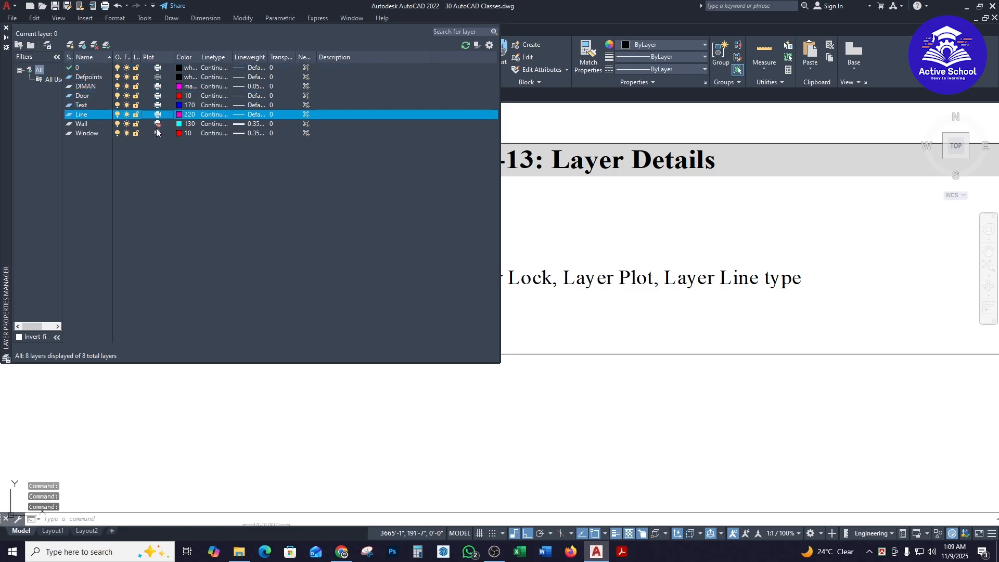
click(158, 133)
click(159, 124)
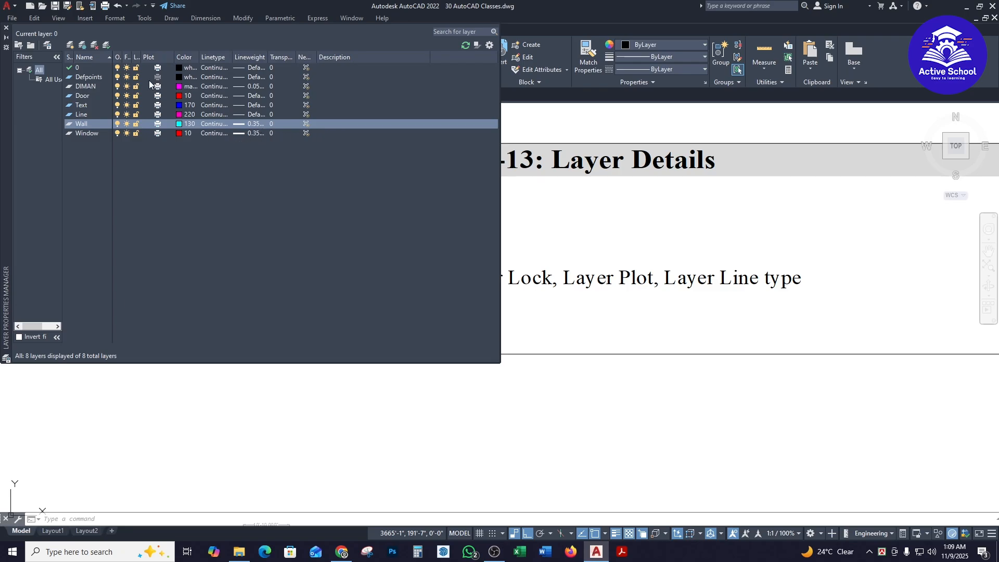
Close the layer manager and assign all wall lines of the bedroom plan to the Wall layer.
click(7, 27)
scroll(369, 173, down, 2)
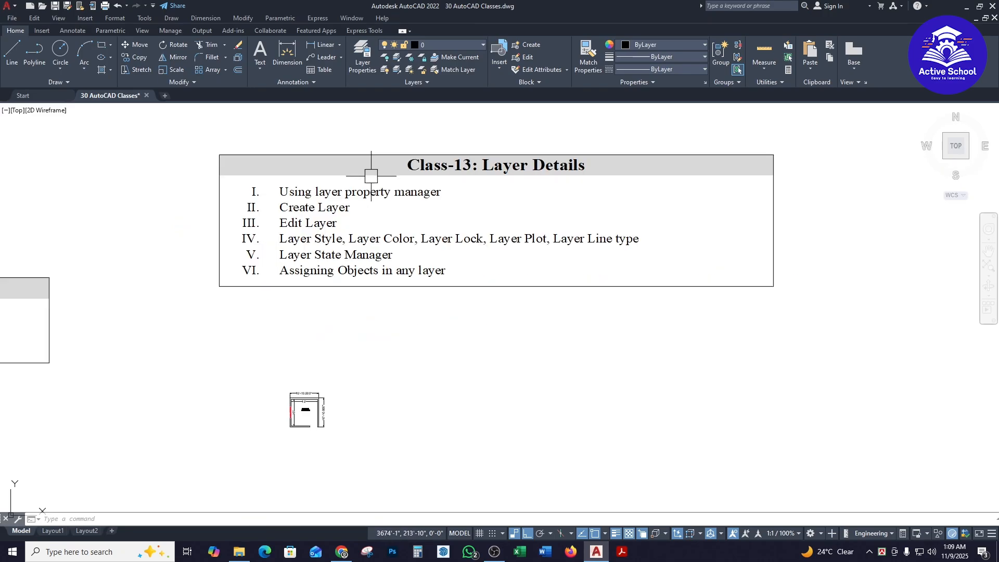
scroll(304, 411, up, 5)
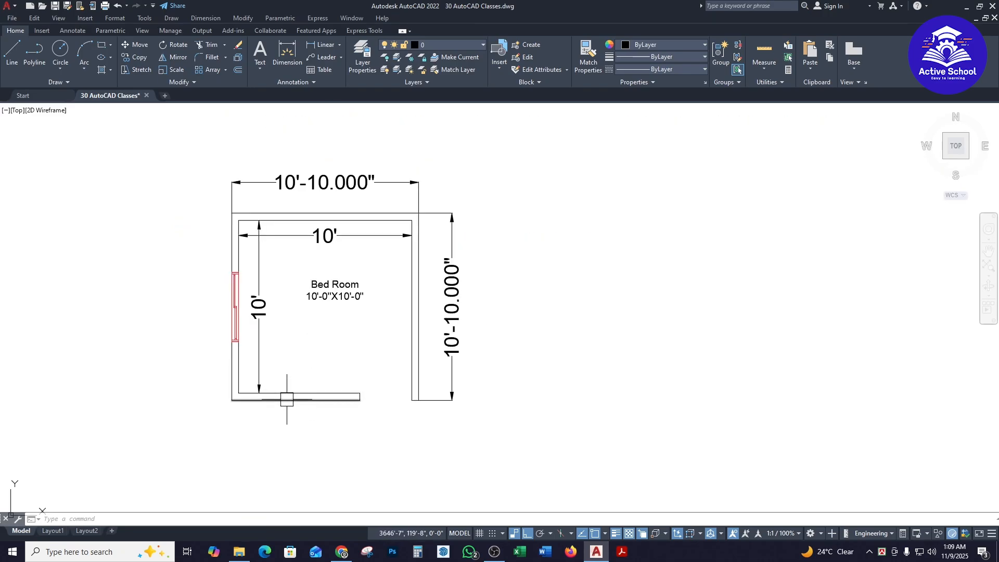
click(420, 352)
click(403, 338)
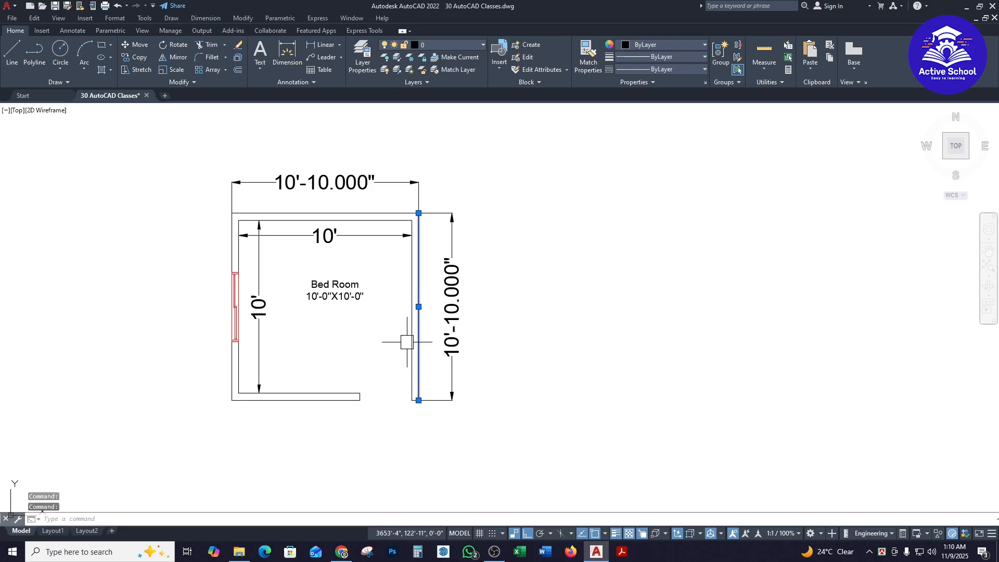
click(413, 345)
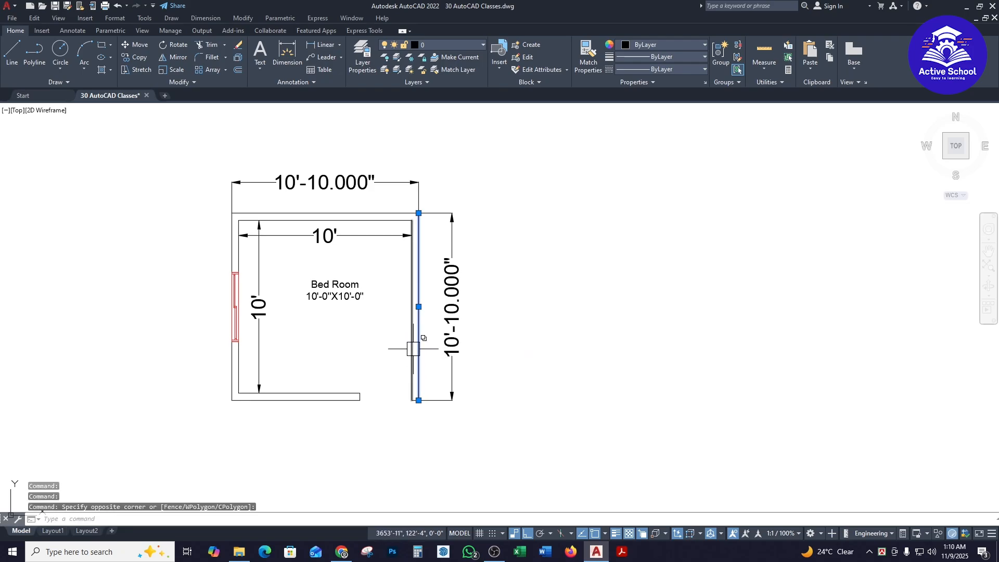
click(379, 420)
click(334, 363)
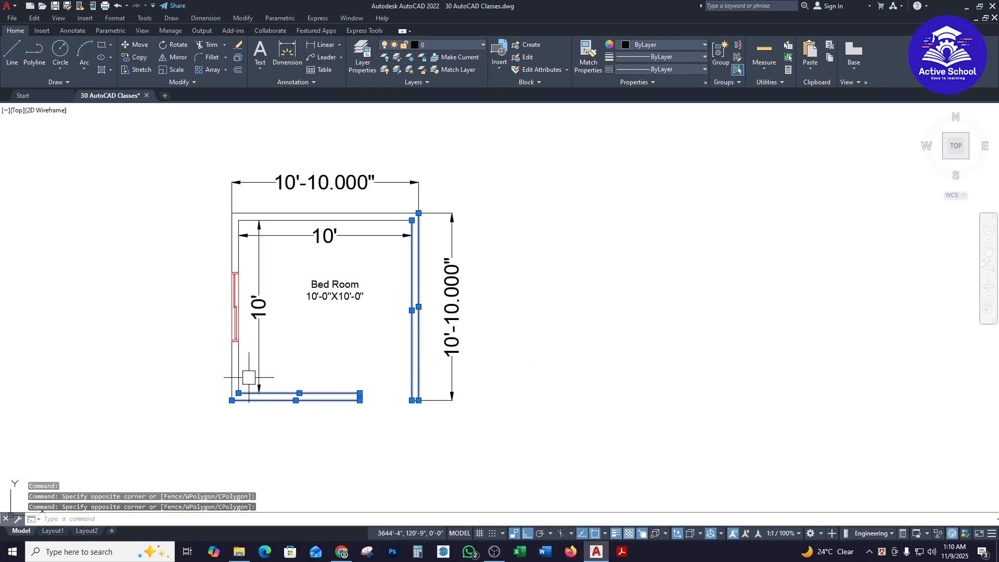
click(246, 378)
click(206, 369)
click(246, 249)
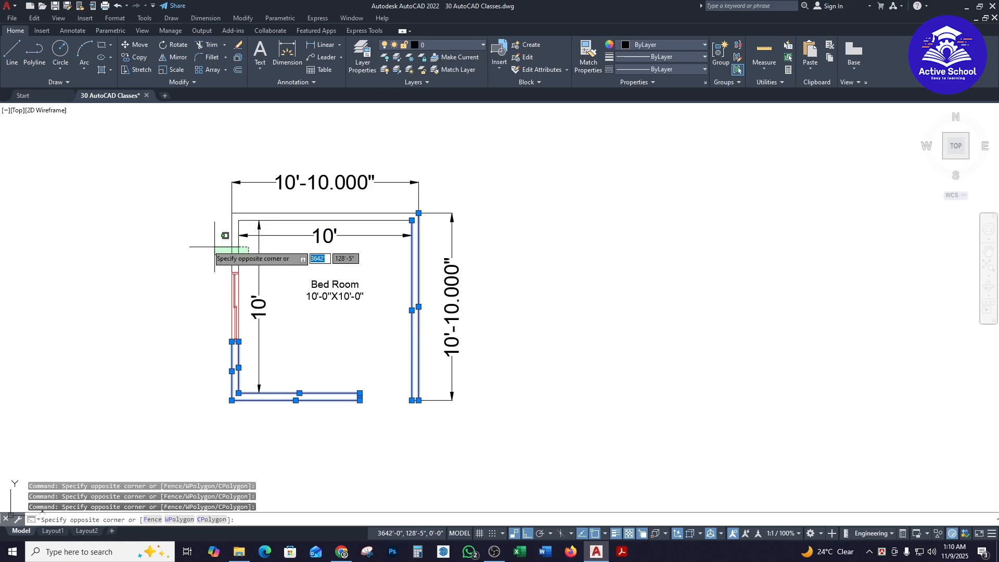
click(208, 244)
scroll(303, 214, up, 2)
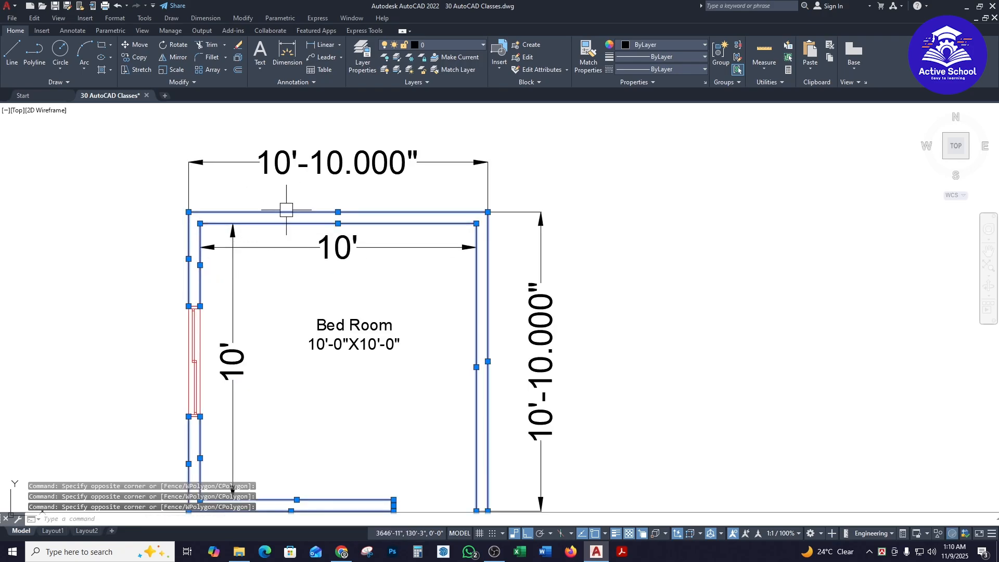
click(437, 46)
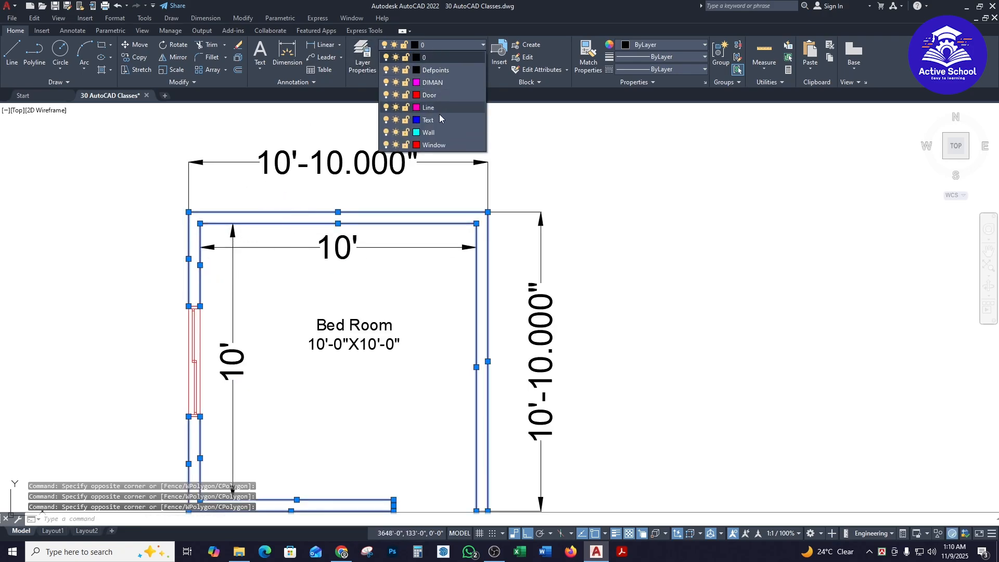
click(436, 132)
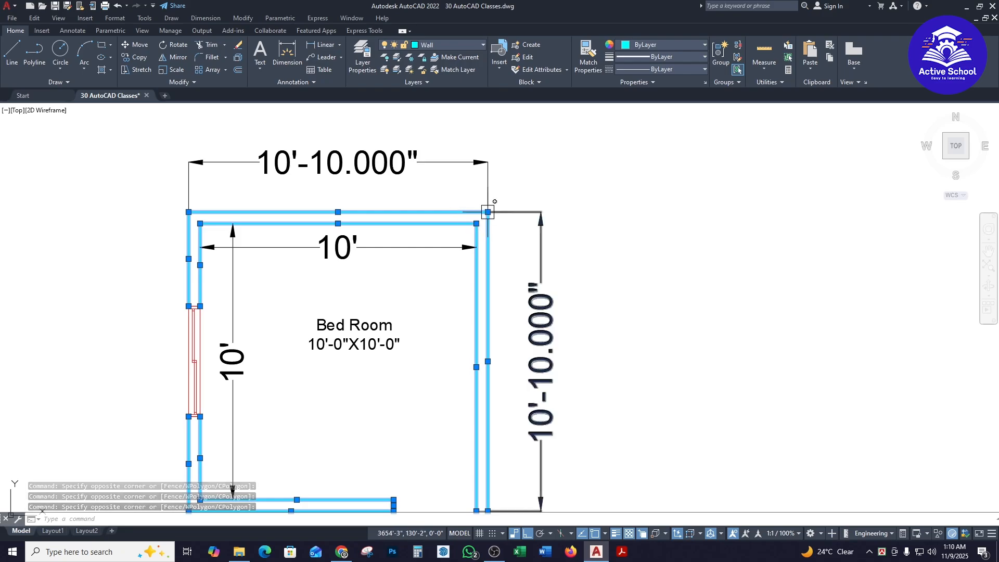
key(Escape)
key(Escape)
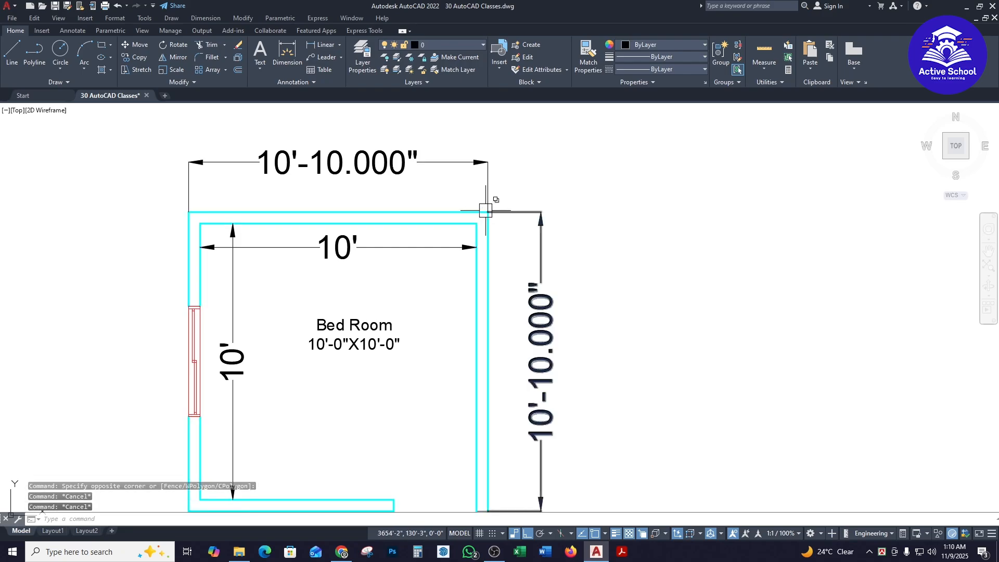
Make Wall the current layer and draw four connected orthogonal lines beside the bedroom plan, starting with a vertical one about 7'-5" long.
click(445, 47)
click(440, 133)
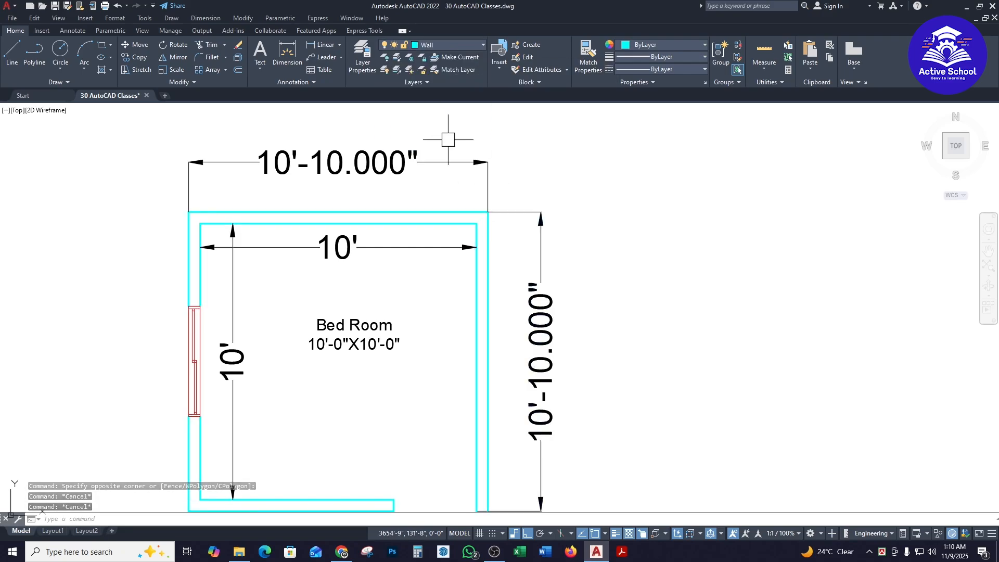
text(l)
key(Return)
click(741, 206)
click(741, 411)
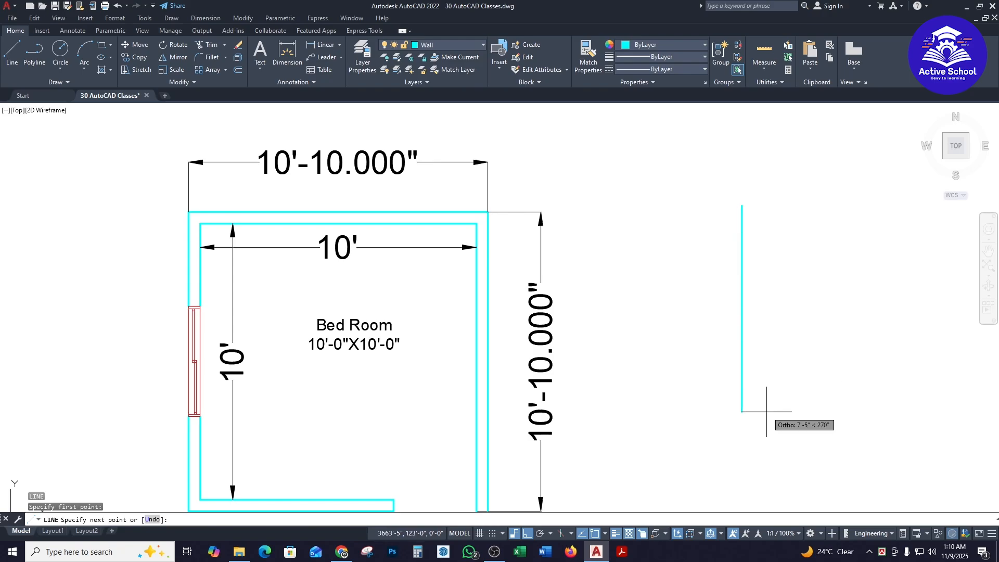
click(878, 411)
click(833, 301)
click(800, 301)
key(Return)
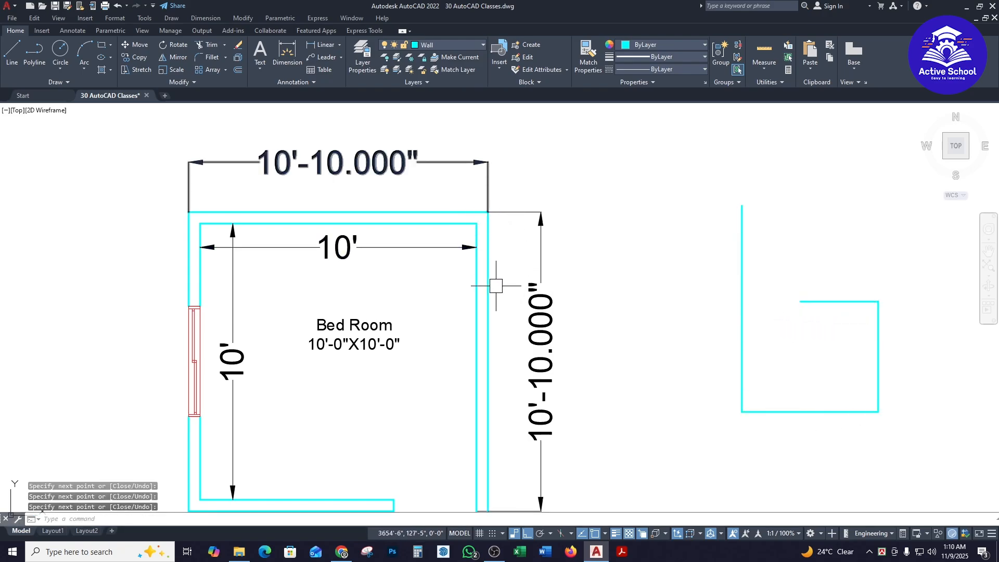
Assign the two lines of the bedroom's right-hand wall to the Wall layer again and clear the selection.
click(535, 283)
click(462, 294)
click(436, 45)
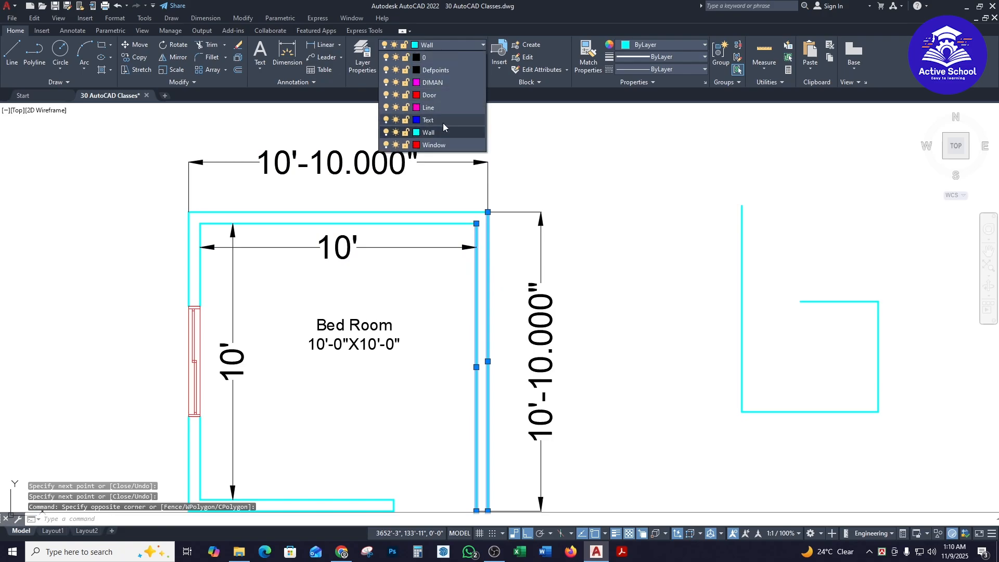
click(436, 133)
key(Escape)
key(Escape)
key(Escape)
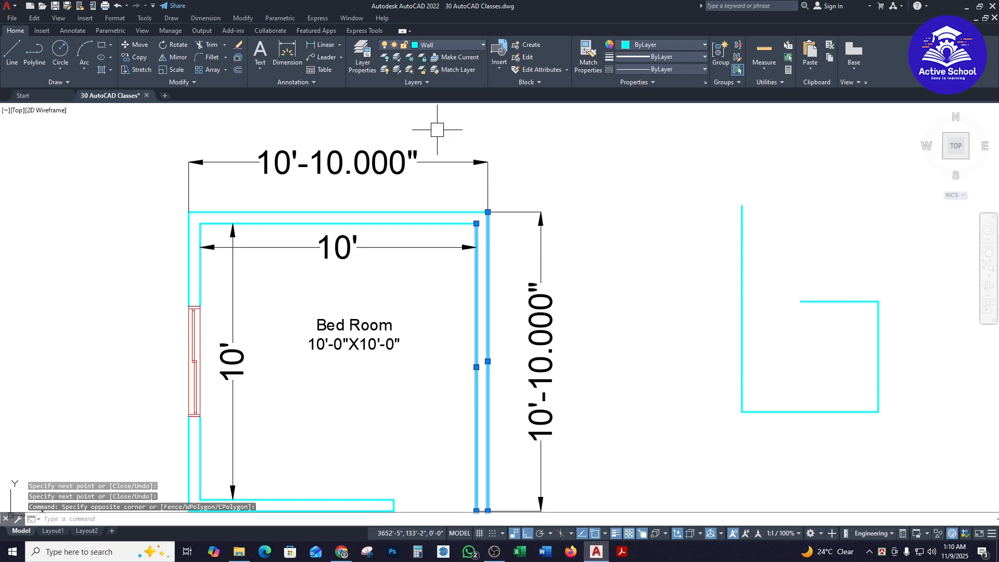
click(343, 165)
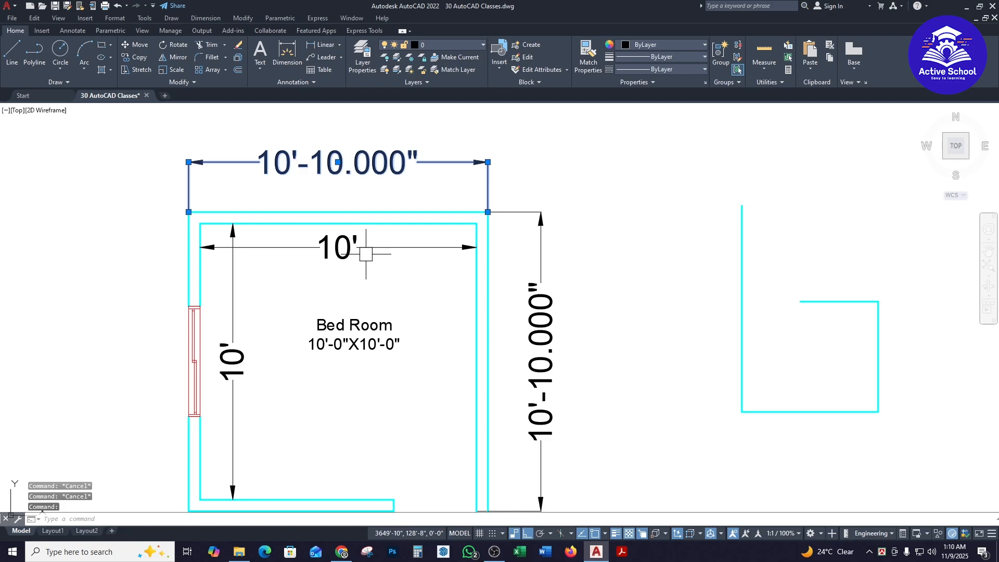
key(Escape)
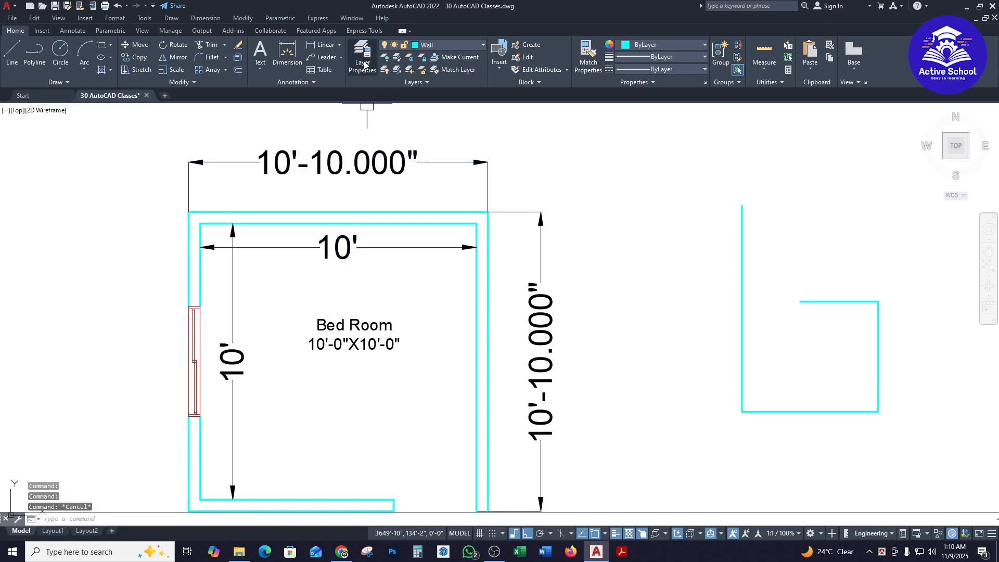
Create a new layer named Dimension, set its color to index 210, and close the layer manager.
click(364, 58)
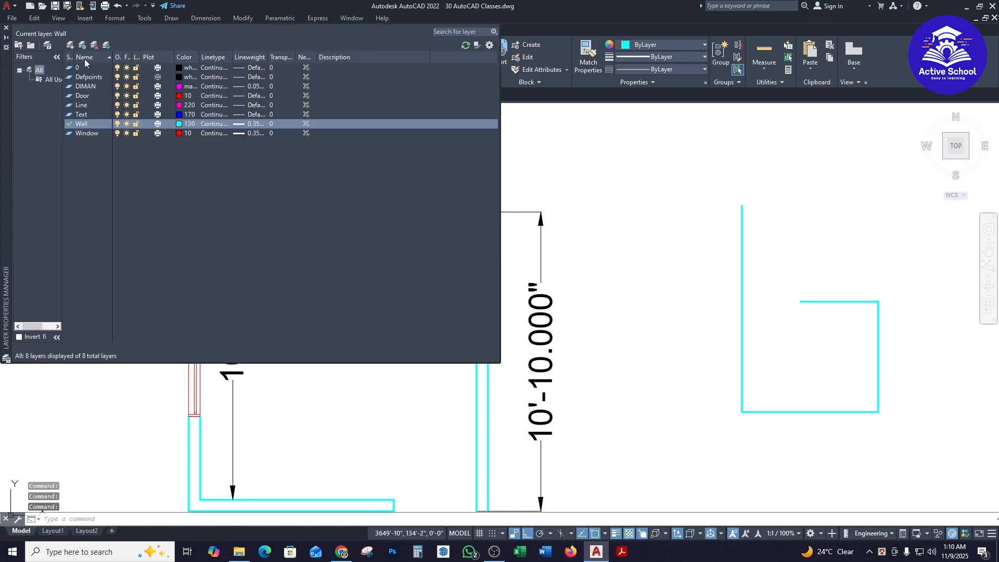
click(69, 46)
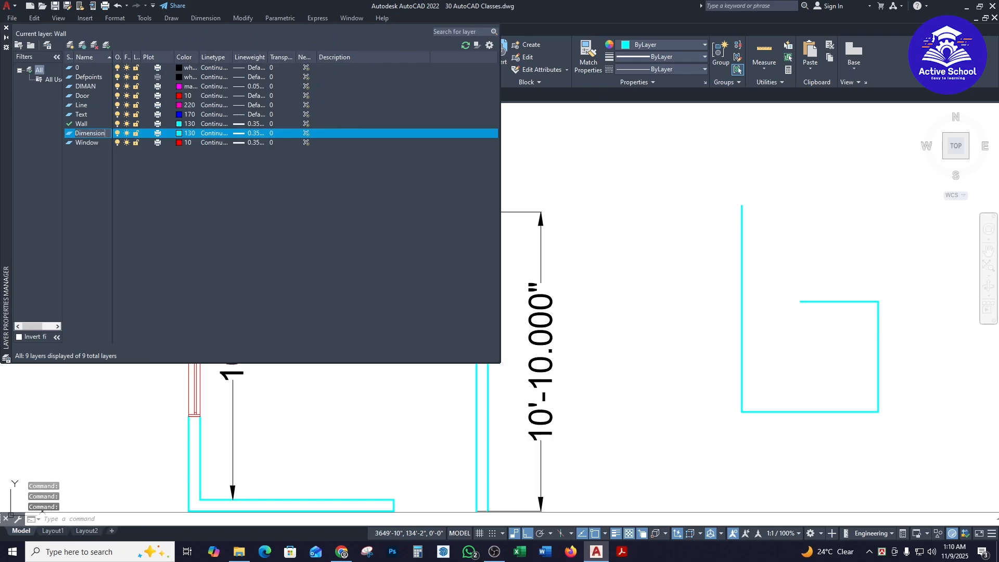
click(179, 134)
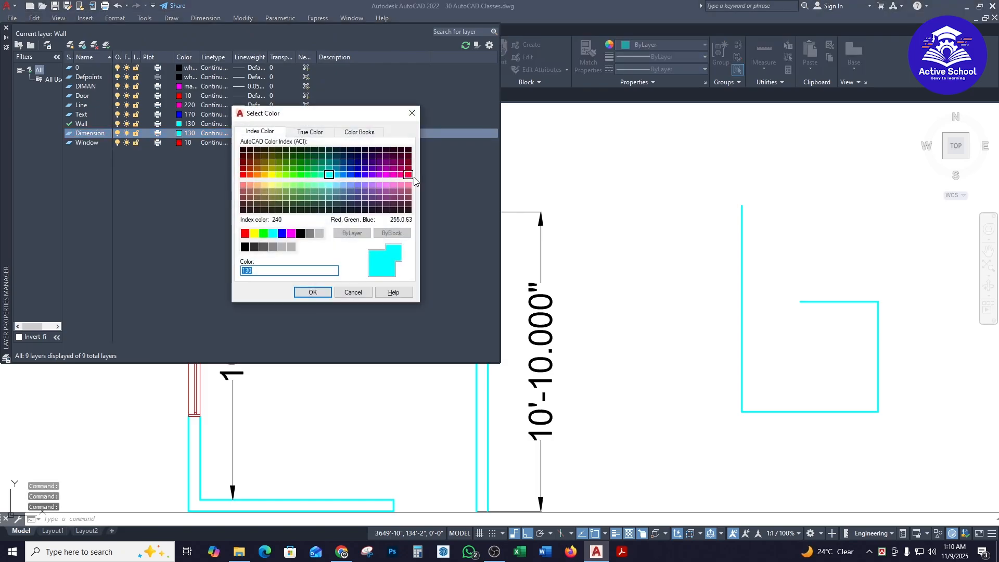
click(388, 176)
click(314, 292)
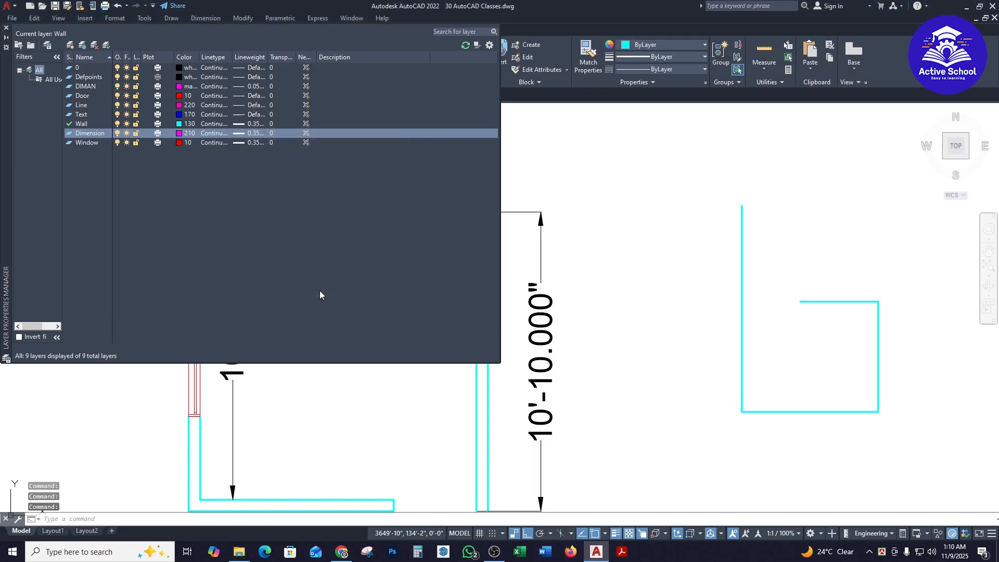
click(6, 26)
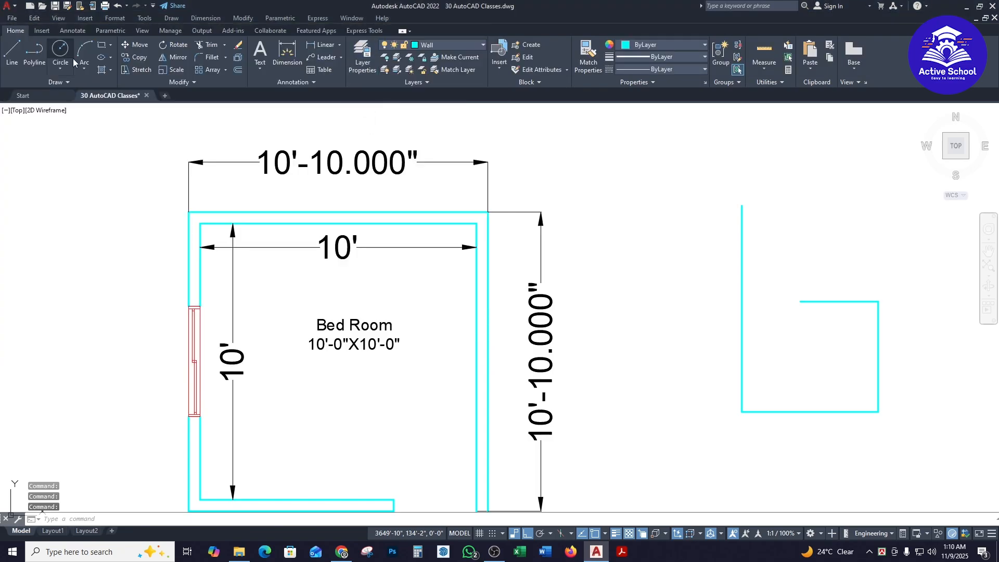
Assign all four bedroom dimensions, two outside and two inside the walls, to the Dimension layer and clear the selection.
click(570, 265)
click(525, 176)
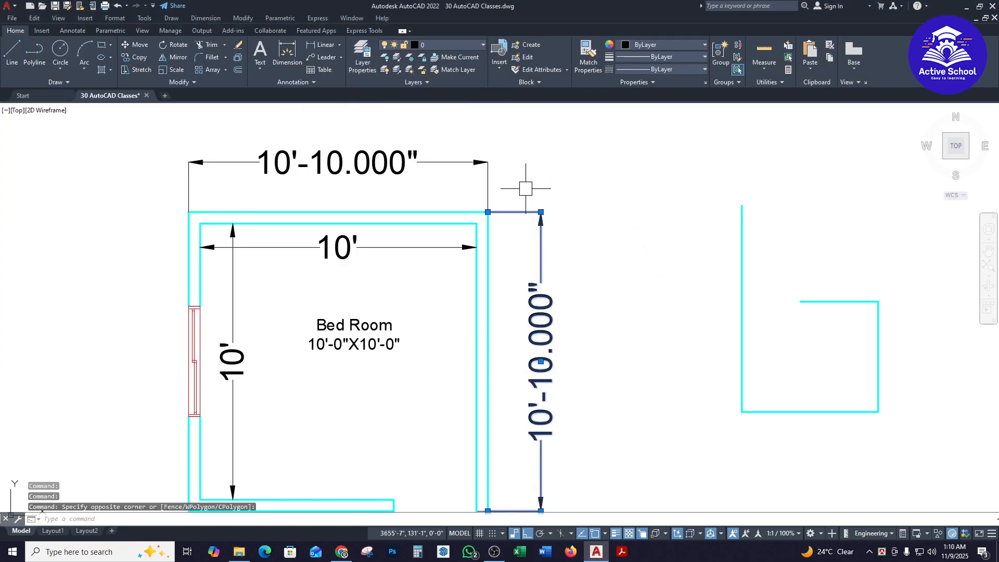
click(509, 164)
click(335, 176)
click(347, 263)
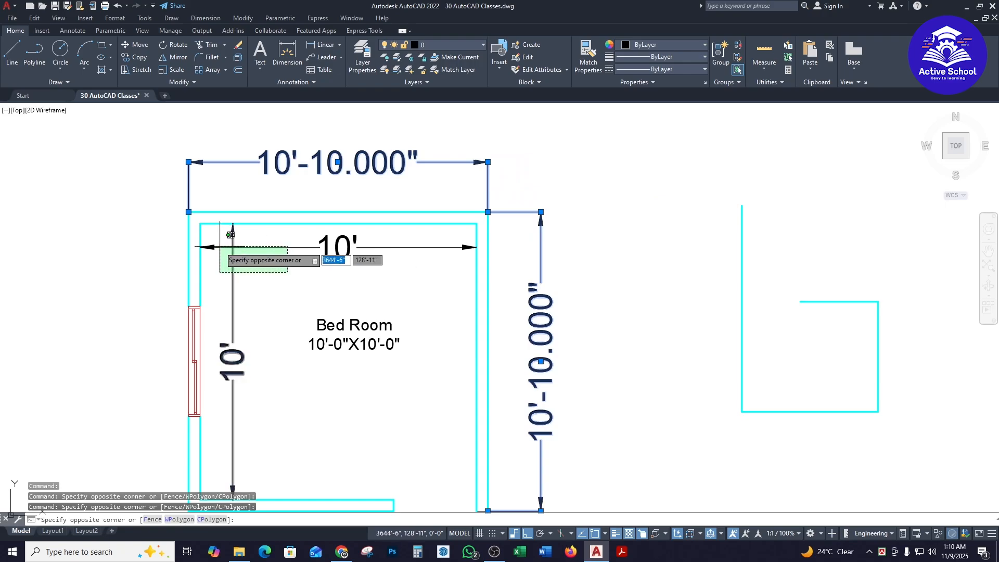
click(223, 250)
click(435, 47)
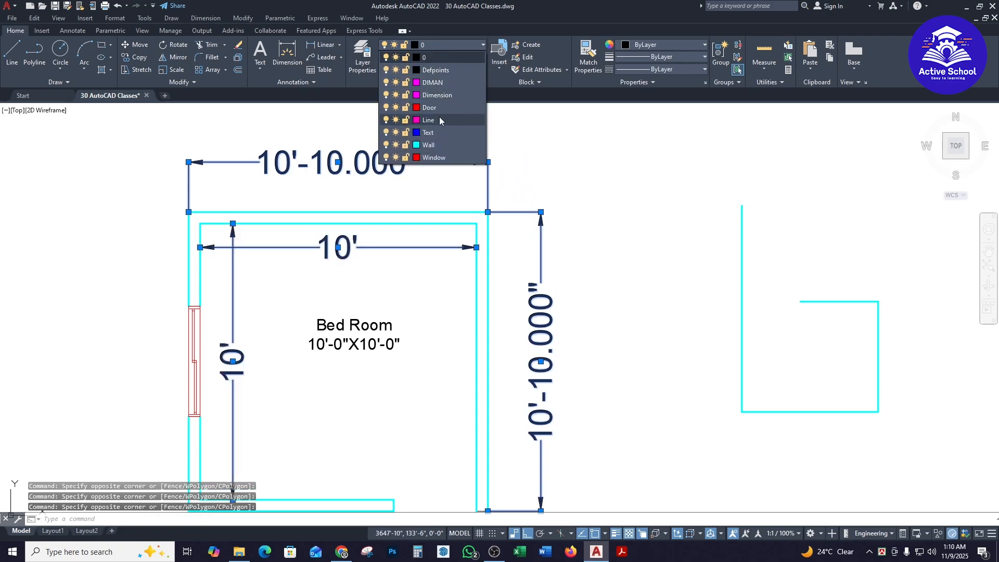
click(440, 97)
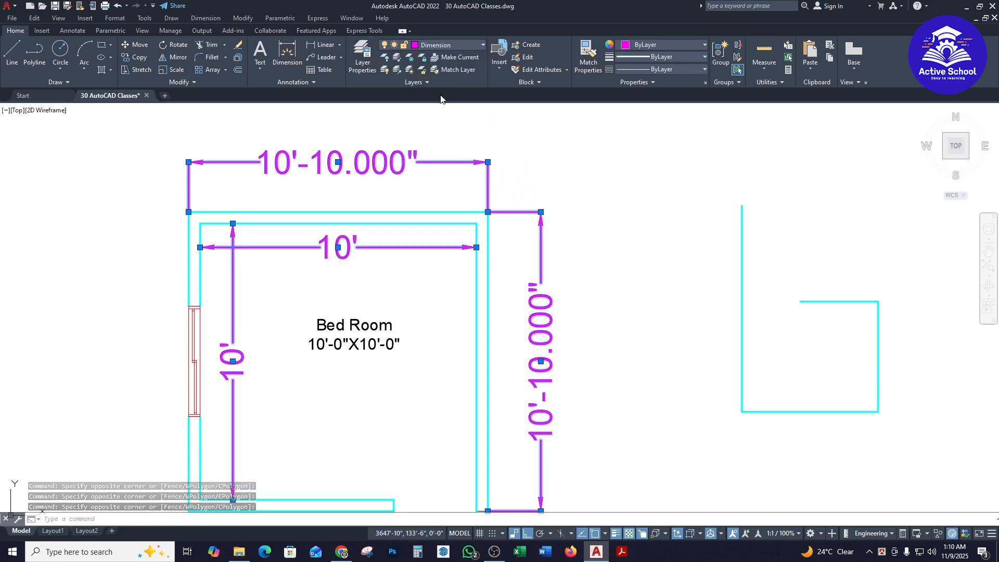
key(Escape)
key(Escape)
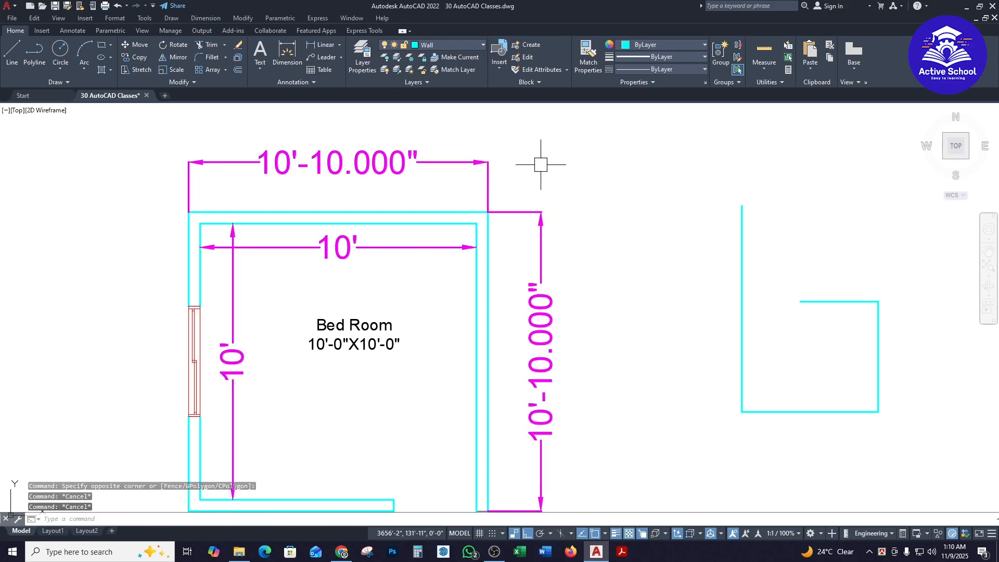
Assign the Bed Room label inside the plan to the Text layer and clear the selection.
scroll(554, 161, down, 2)
click(411, 273)
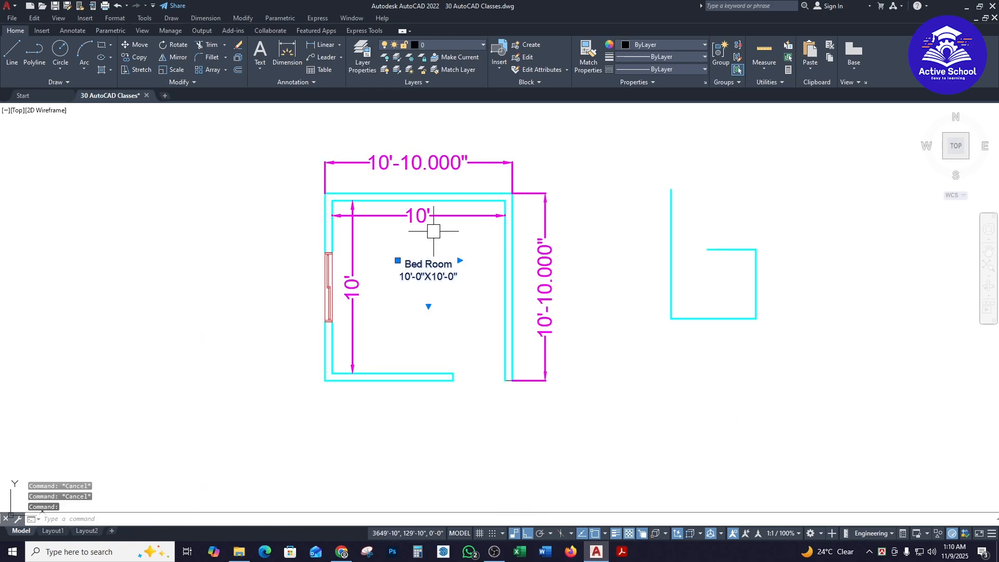
click(432, 45)
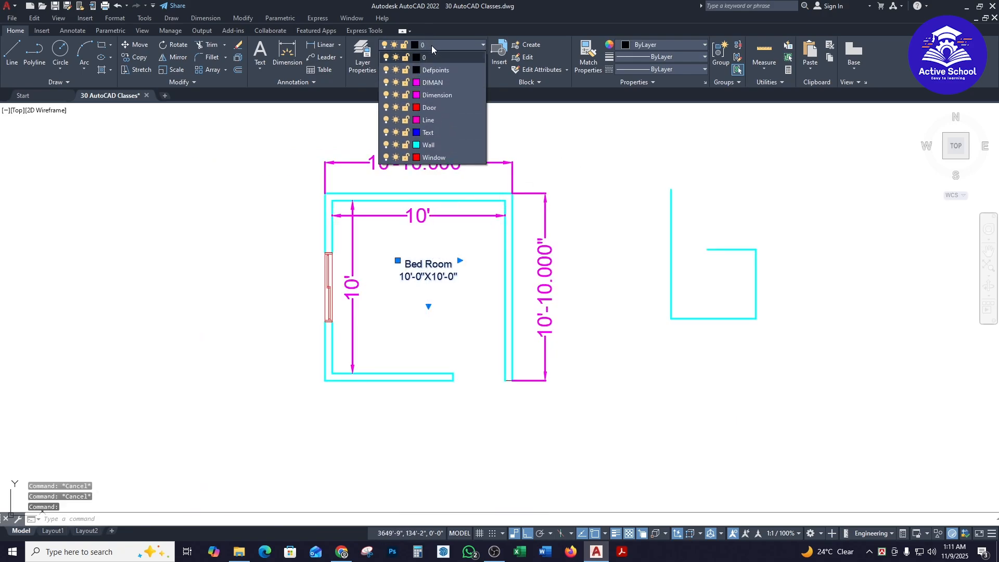
click(429, 129)
key(Escape)
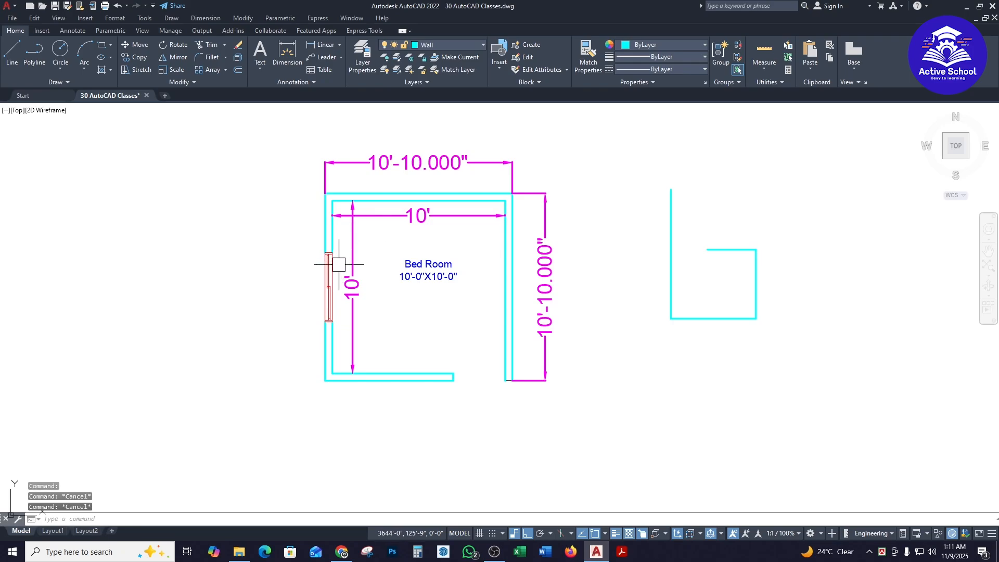
Assign the window block in the bedroom wall to the Window layer and clear the selection.
click(327, 283)
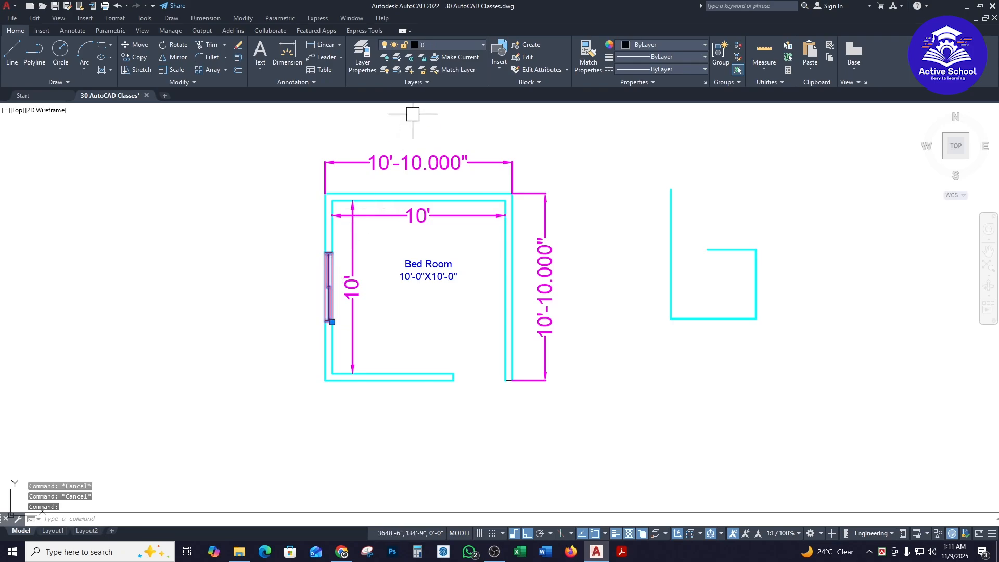
click(449, 45)
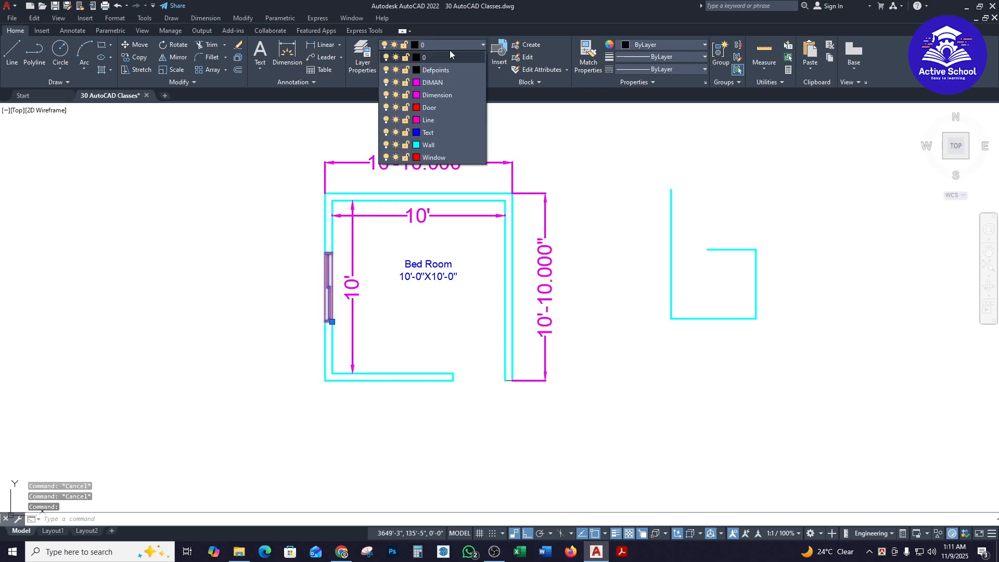
click(432, 157)
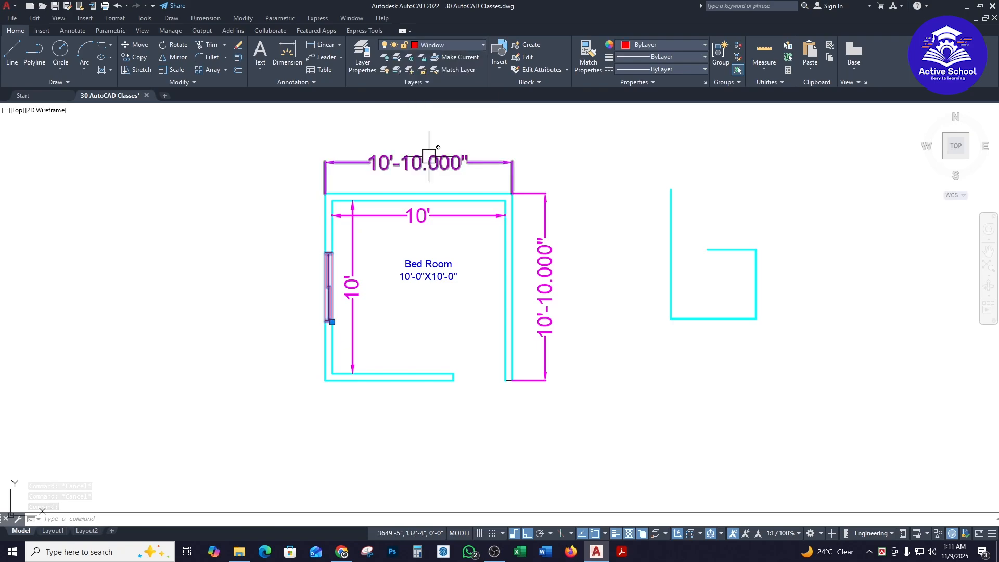
key(Escape)
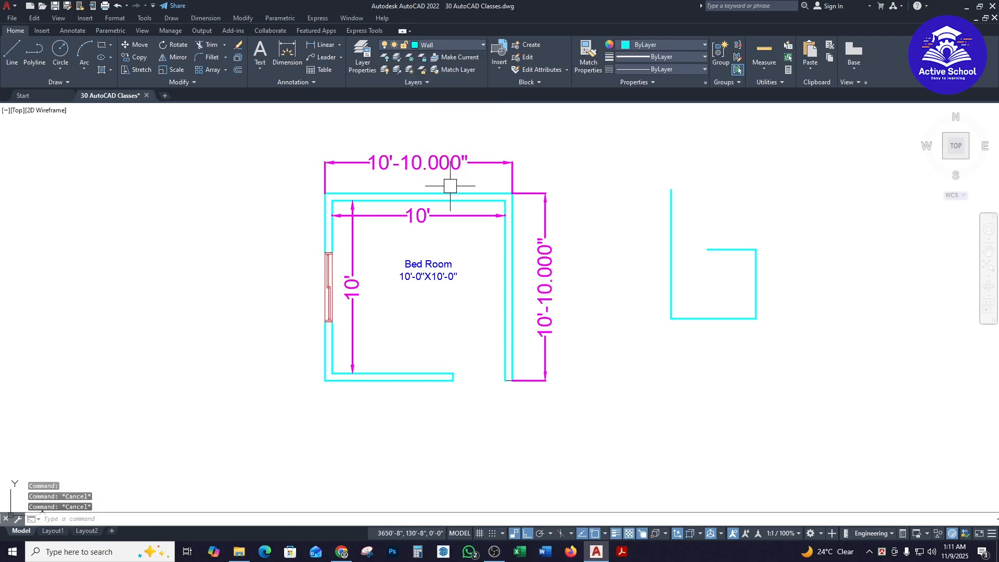
Turn off the current Wall layer and the Text layer, and switch both back on.
click(441, 45)
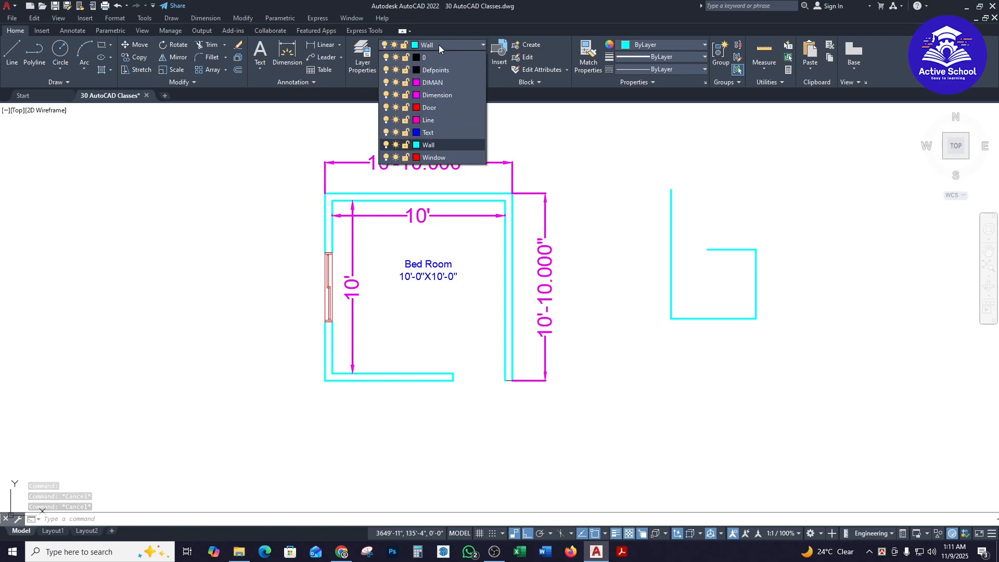
click(386, 145)
click(450, 262)
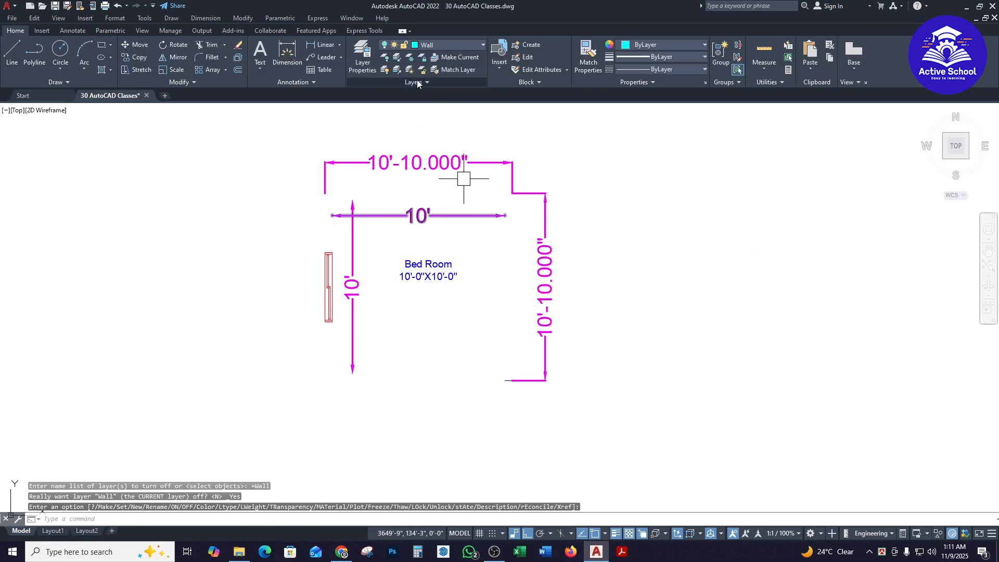
click(450, 44)
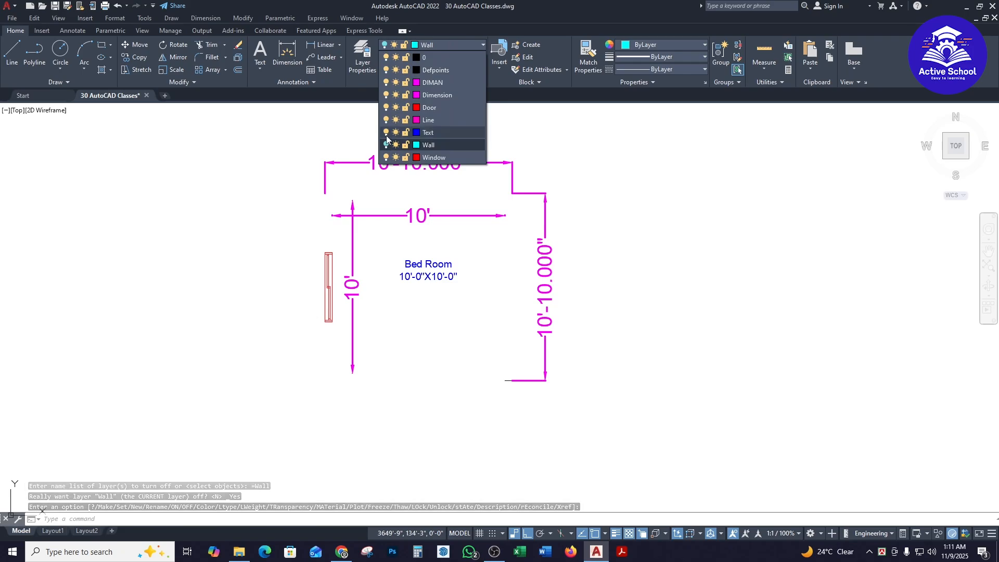
click(386, 134)
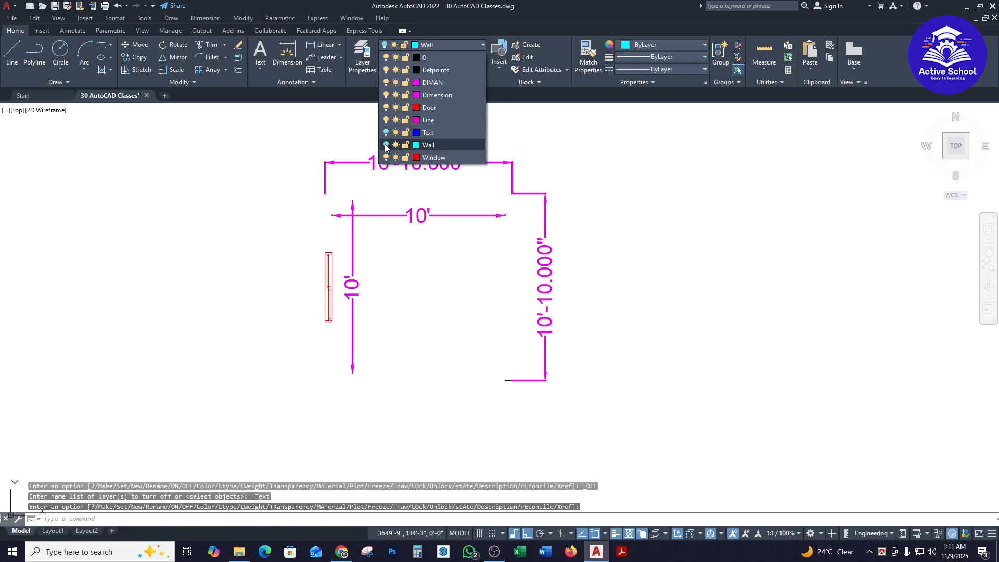
click(386, 145)
click(386, 132)
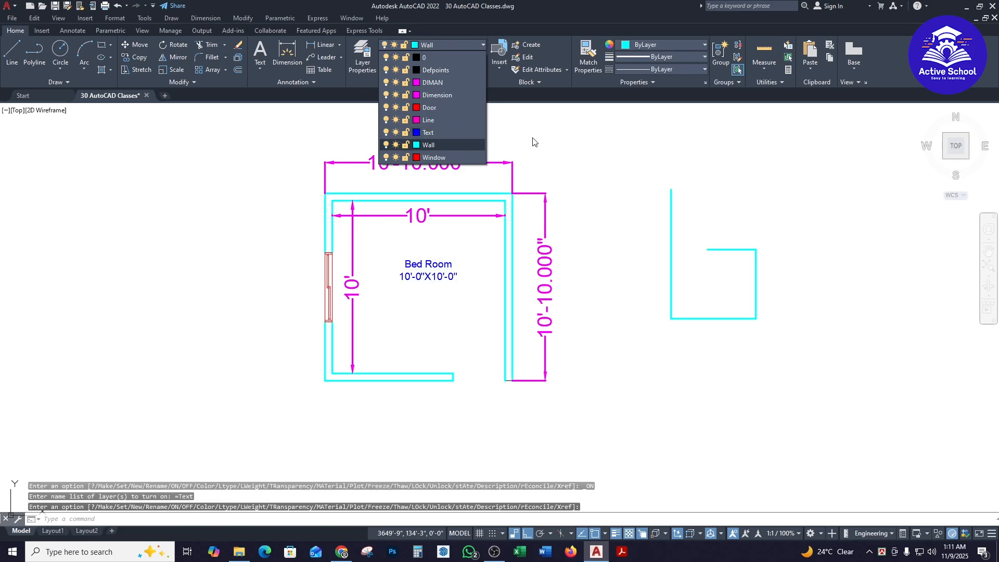
Lock the Wall layer and unlock it again.
click(405, 145)
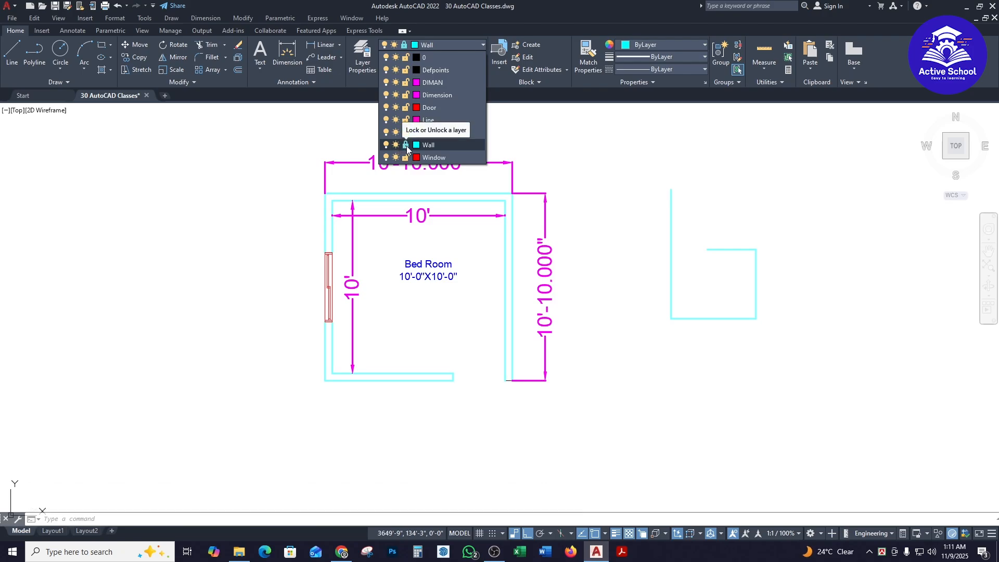
click(406, 146)
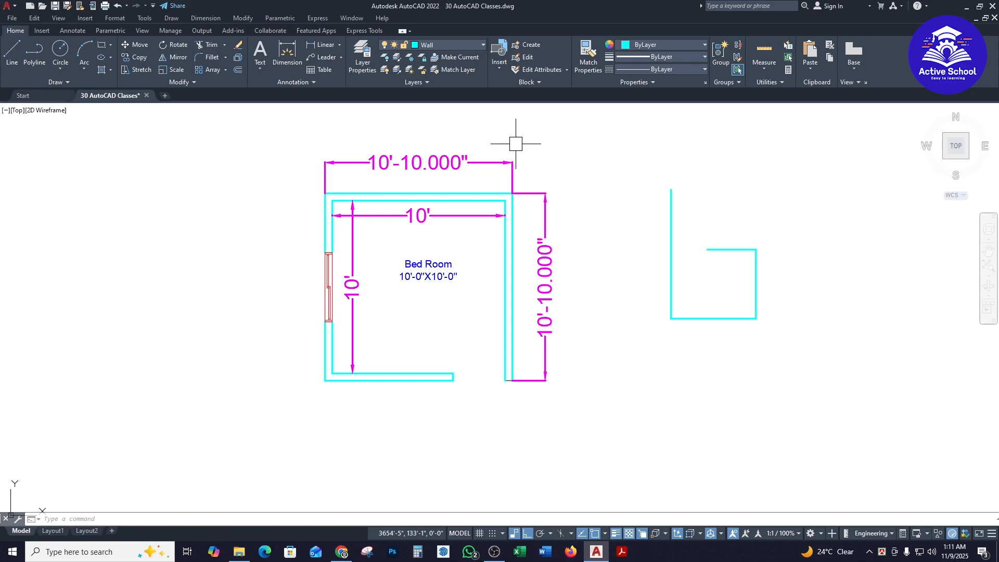
Check the Wall layer's lineweight in the layer manager and turn off Display Lineweight for the drawing.
click(371, 63)
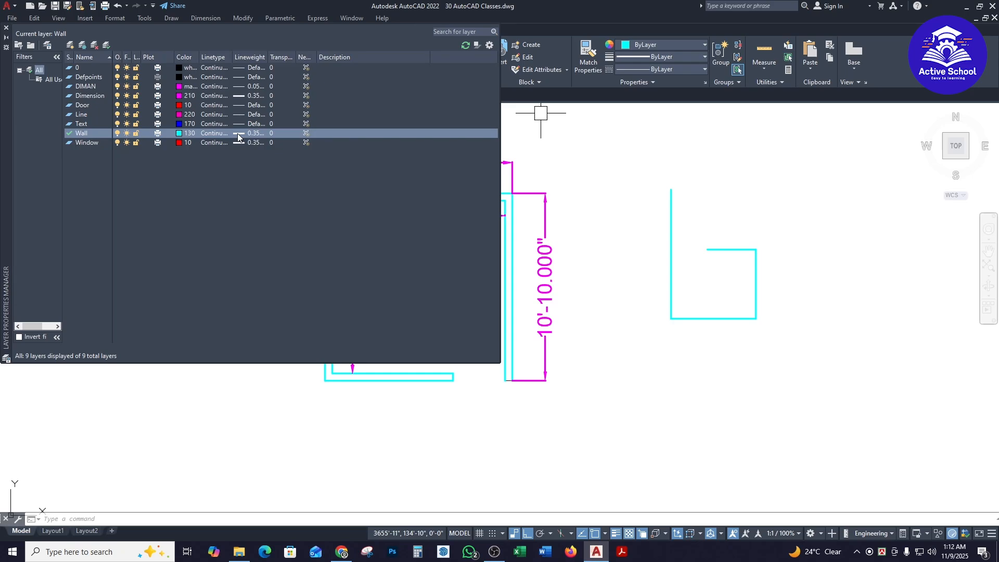
click(6, 28)
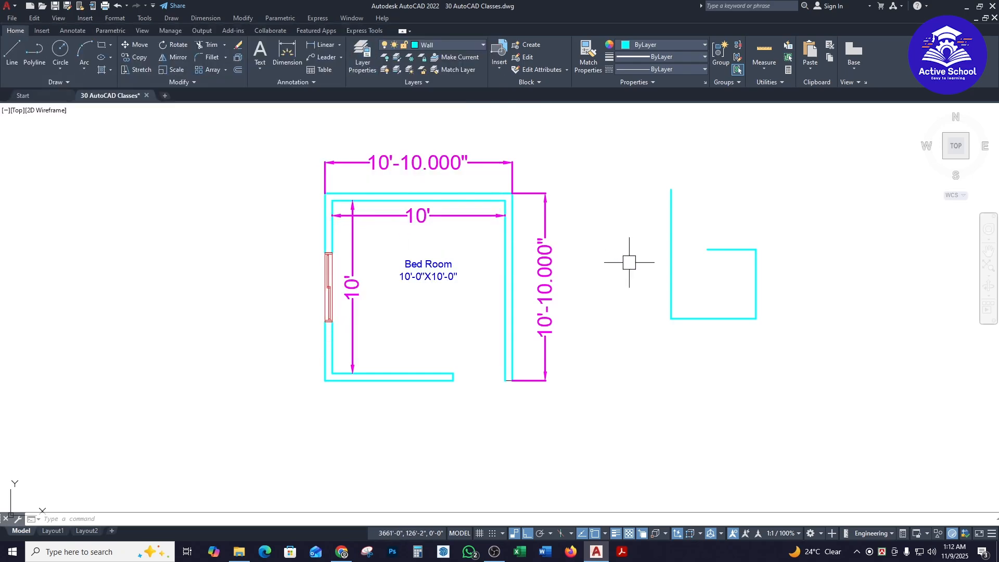
text(LW)
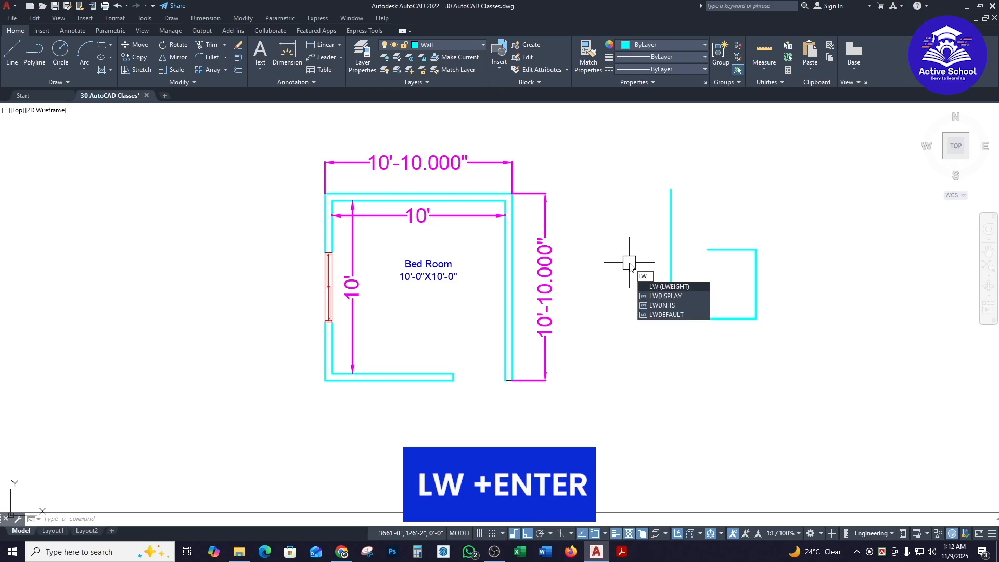
key(Return)
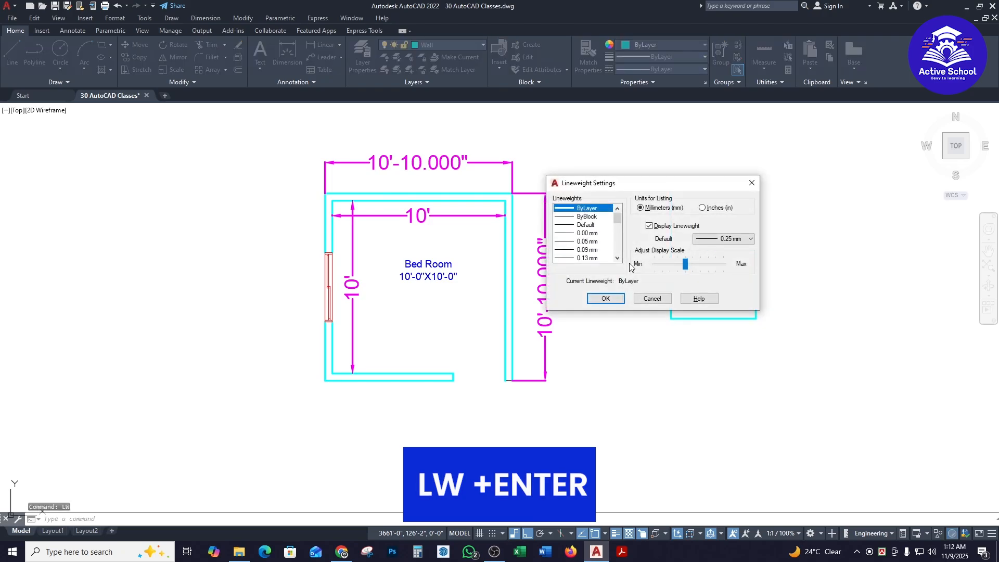
click(649, 225)
click(606, 298)
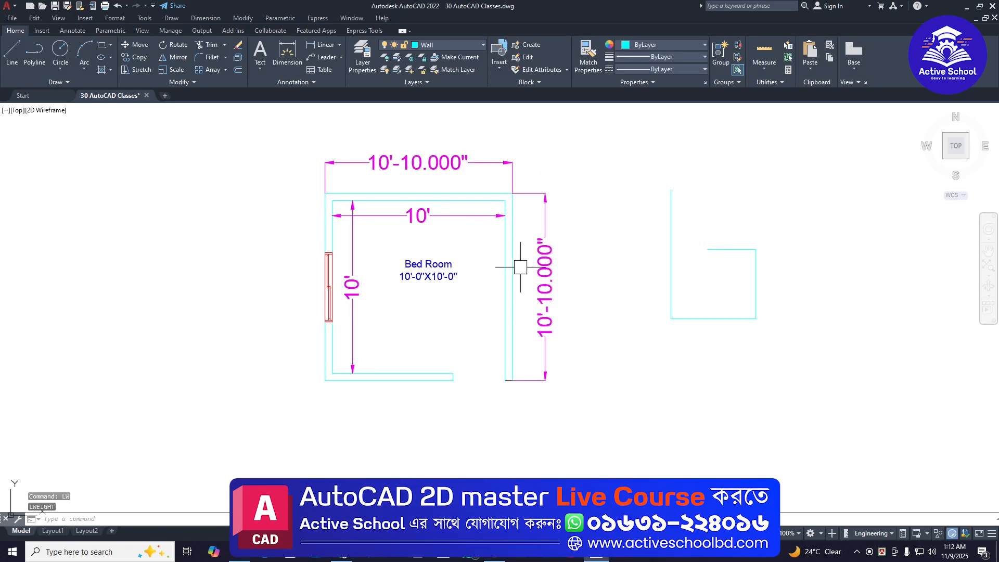
Select and deselect the inner wall line beside the door opening, and turn Display Lineweight back on.
click(505, 264)
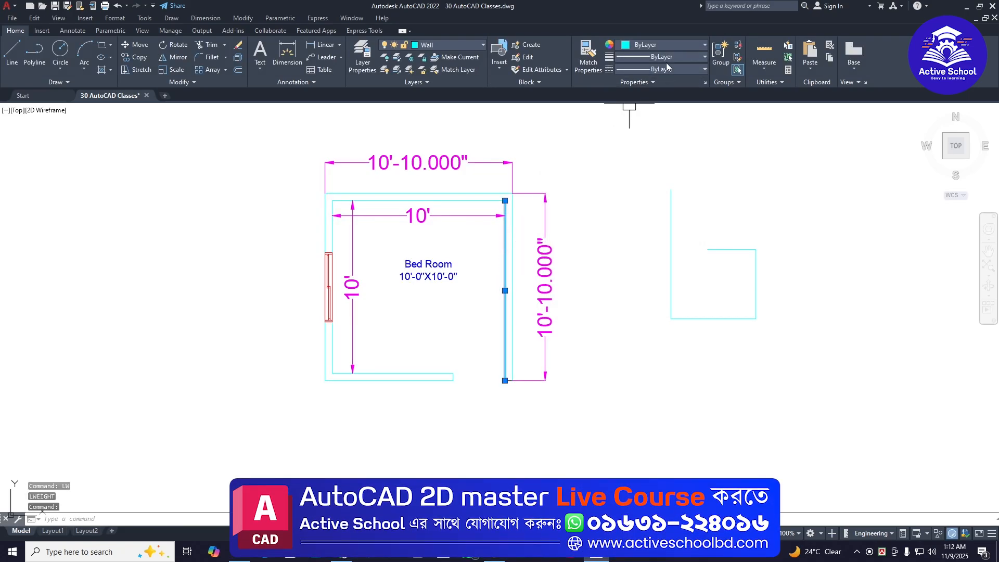
key(Escape)
key(Escape)
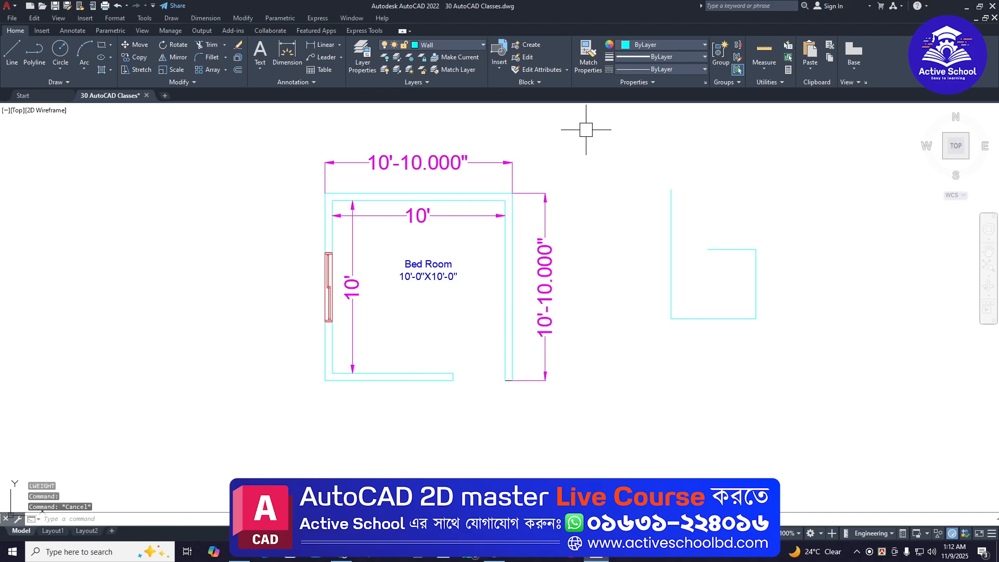
text(lw)
key(Return)
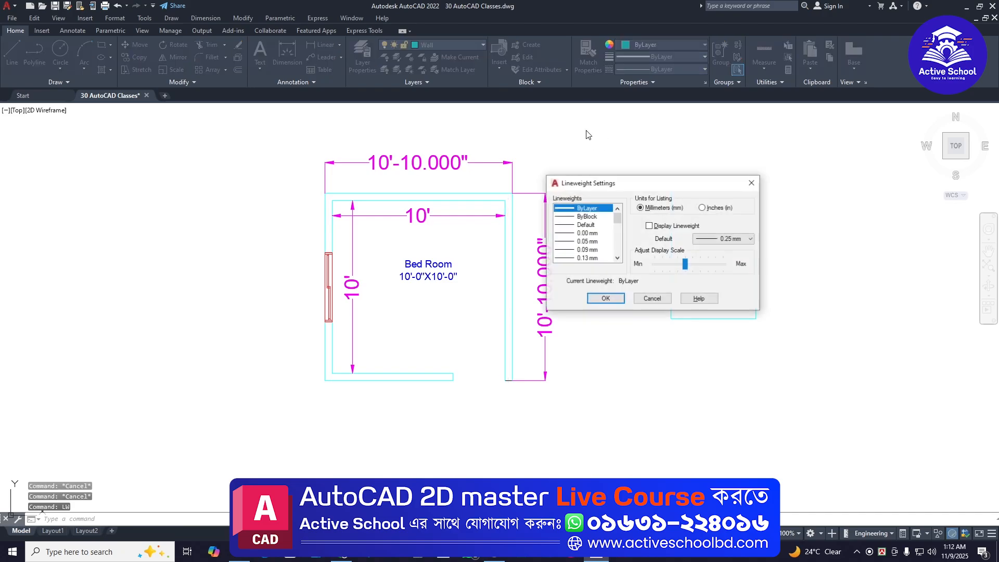
click(654, 227)
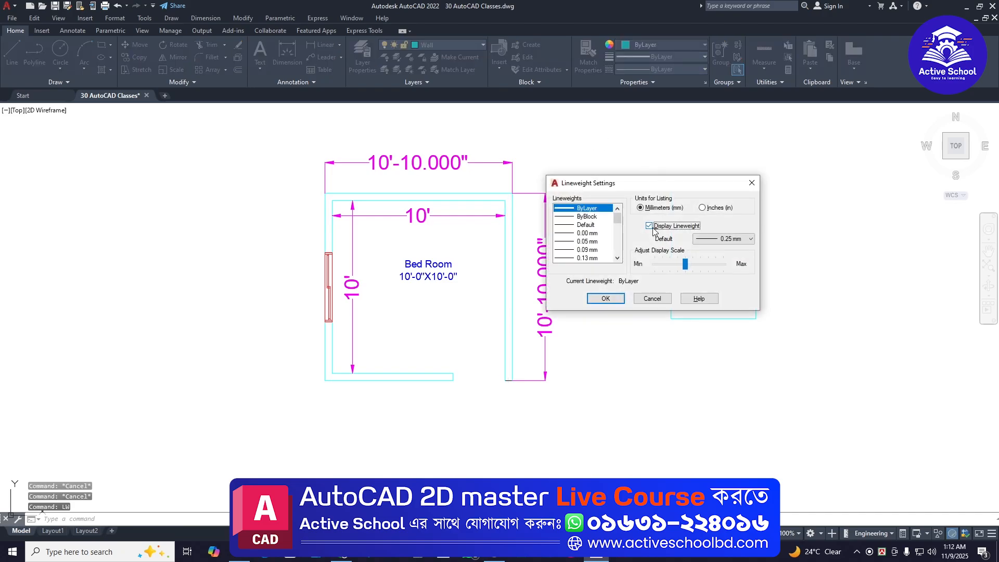
click(604, 299)
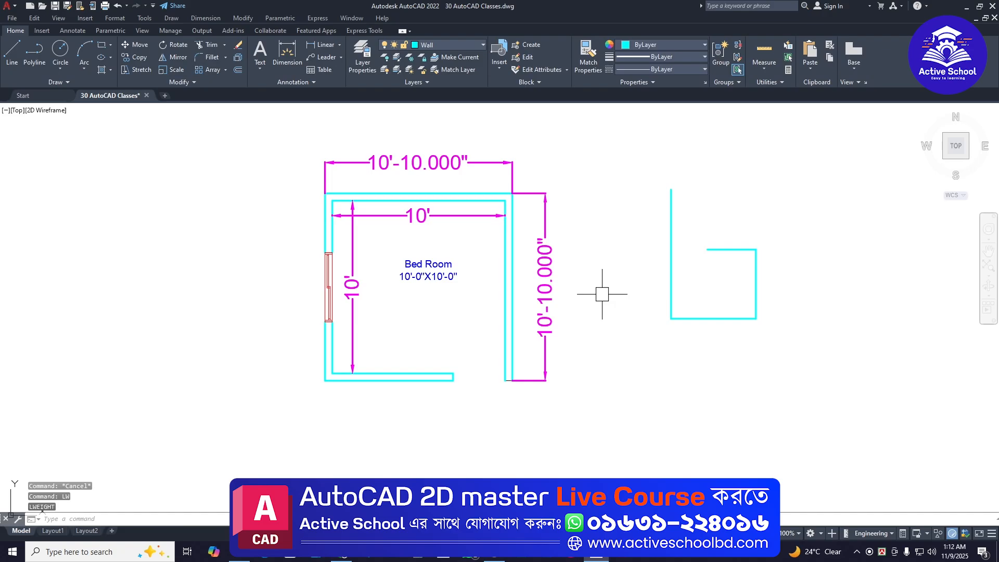